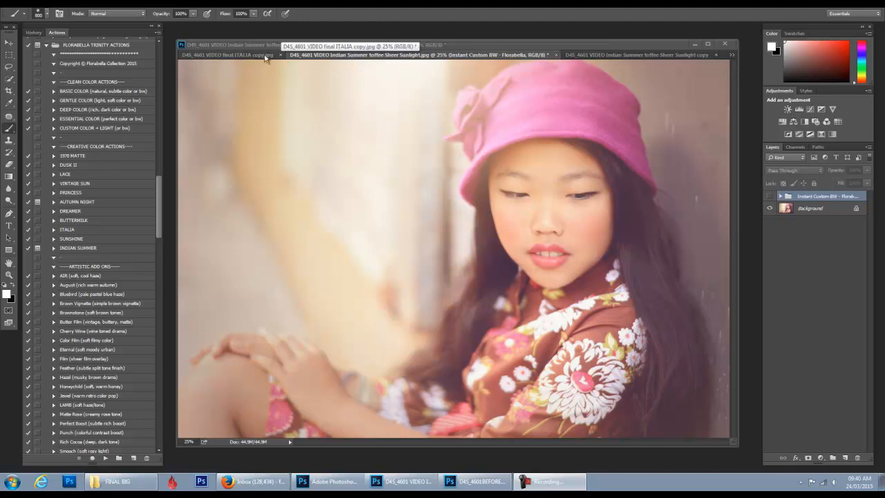
# - Compare the Italia, Indian Summer Toffee Sheer Sunlight and black-and-white versions with the unedited BEFORE BEST portrait, ending on the unedited one
pyautogui.click(251, 56)
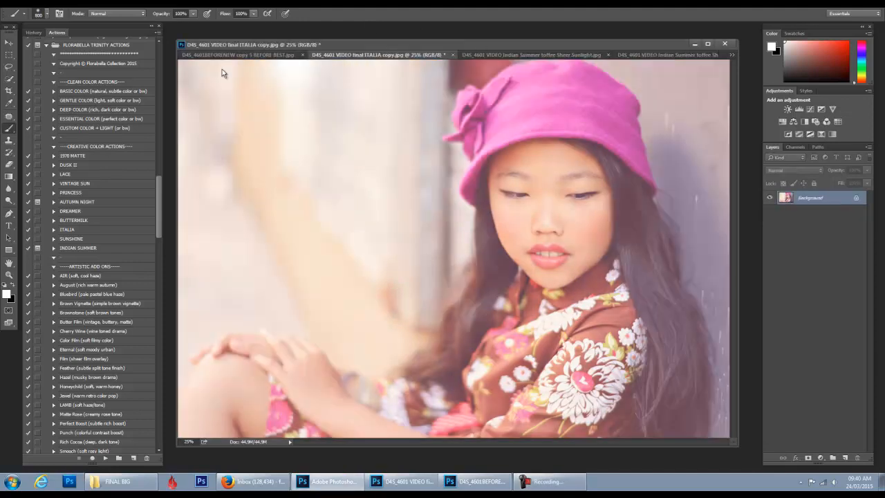
pyautogui.click(222, 55)
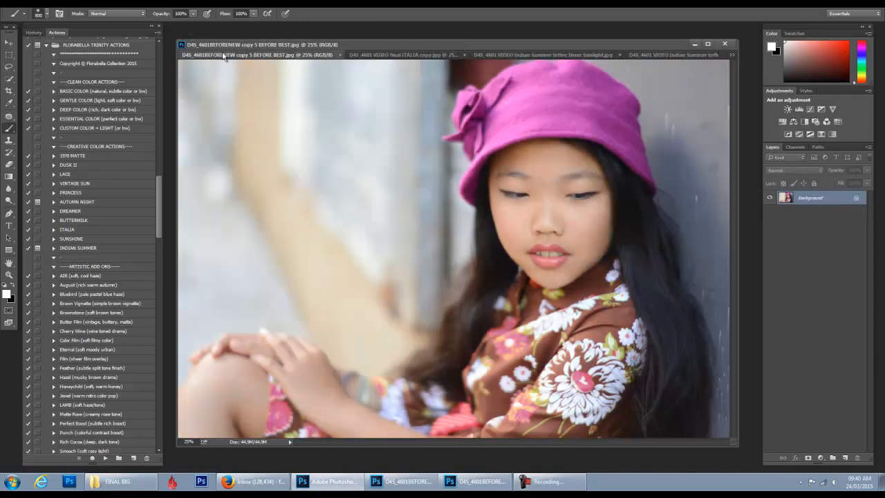
pyautogui.click(406, 55)
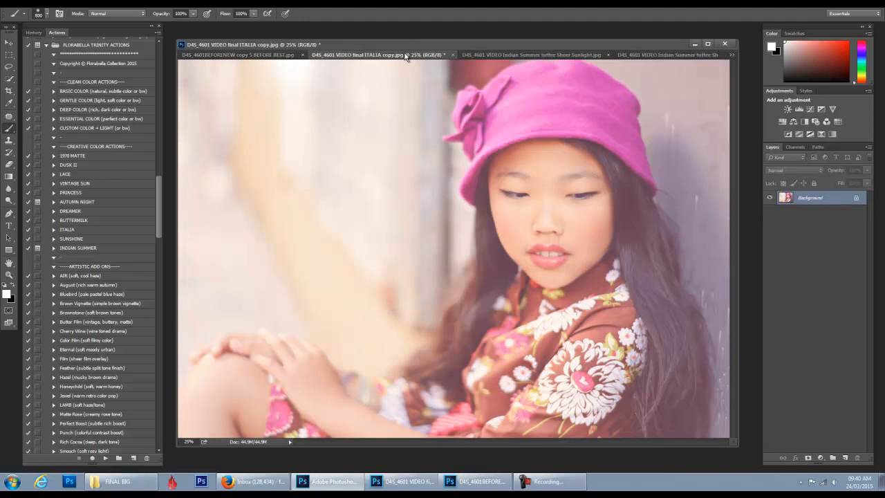
pyautogui.click(517, 54)
pyautogui.click(597, 56)
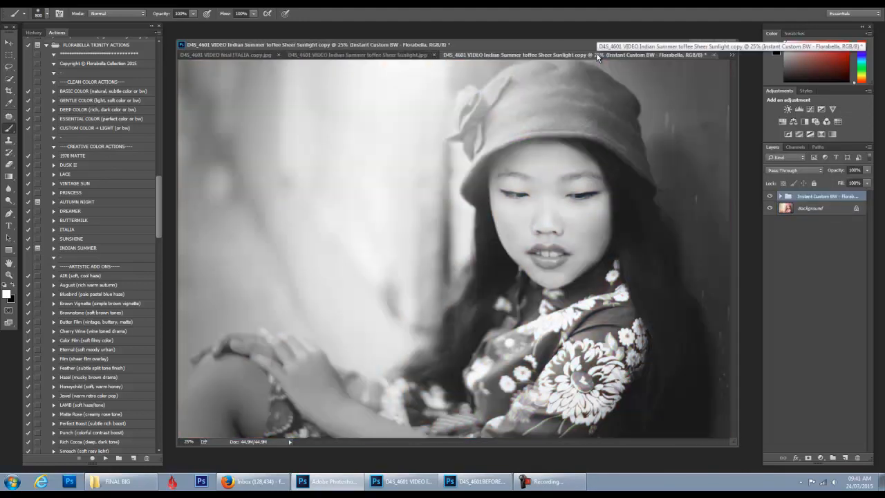
pyautogui.click(244, 54)
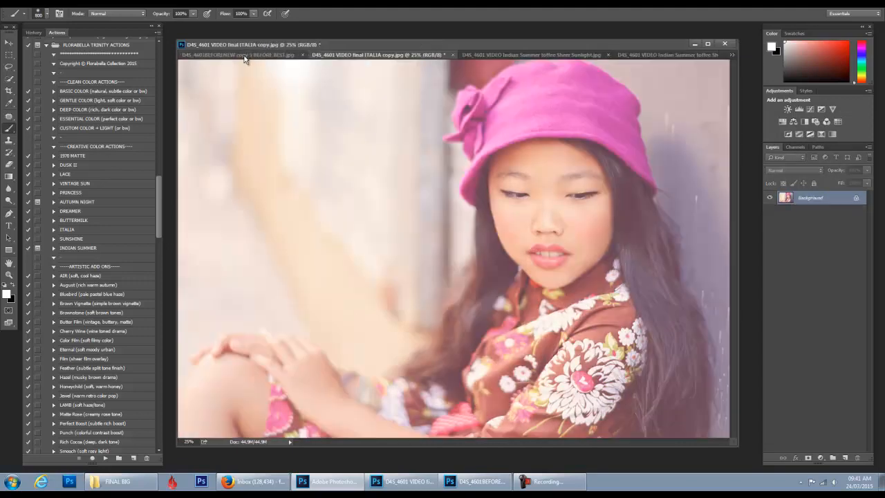
pyautogui.click(244, 56)
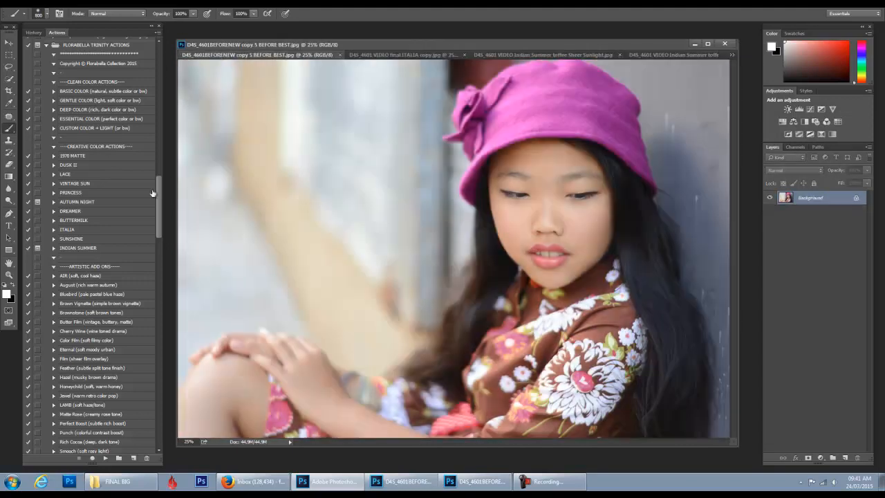
# - Run the ESSENTIAL COLOR action on the unedited portrait and compare its effect with the original
pyautogui.moveTo(159, 196); pyautogui.dragTo(158, 196)
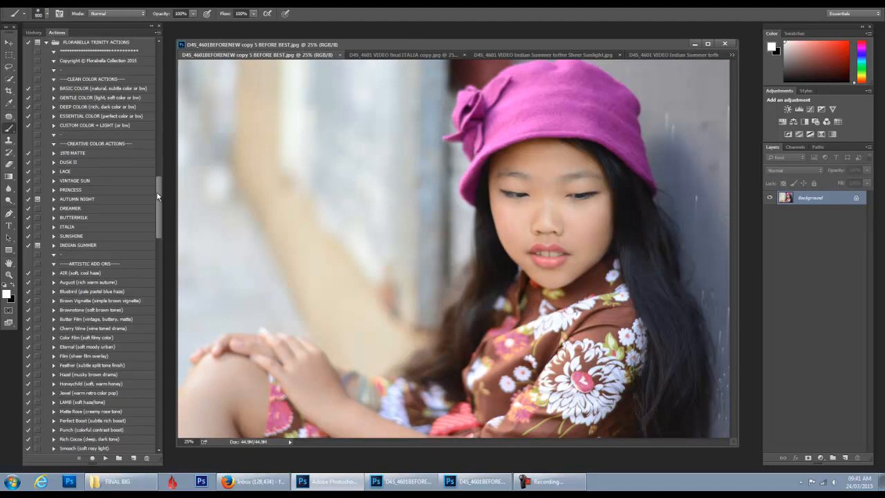
pyautogui.click(97, 117)
pyautogui.click(106, 458)
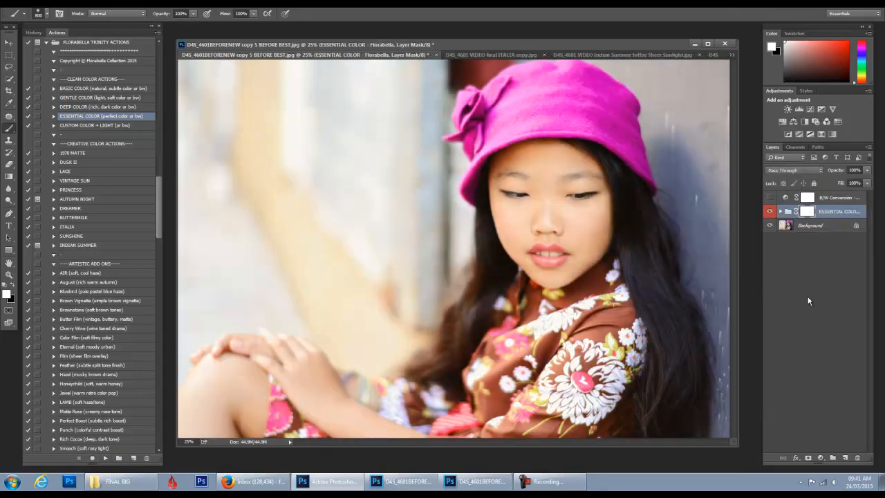
pyautogui.click(771, 211)
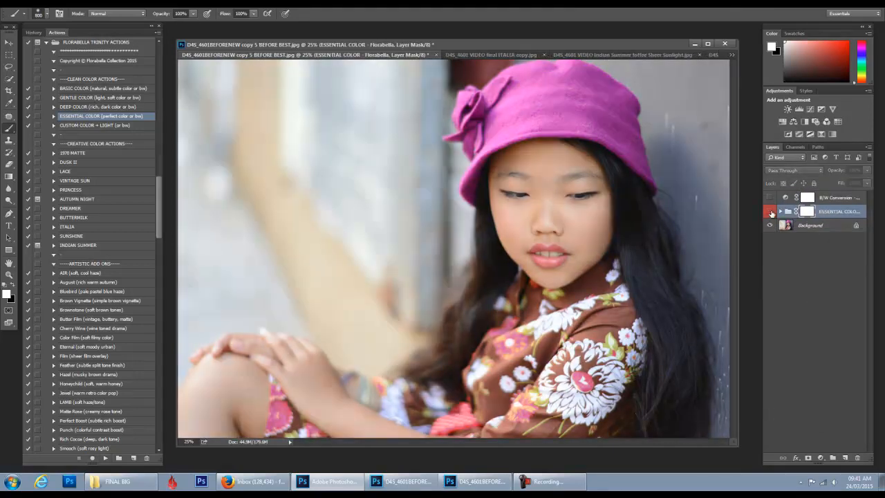
pyautogui.click(770, 212)
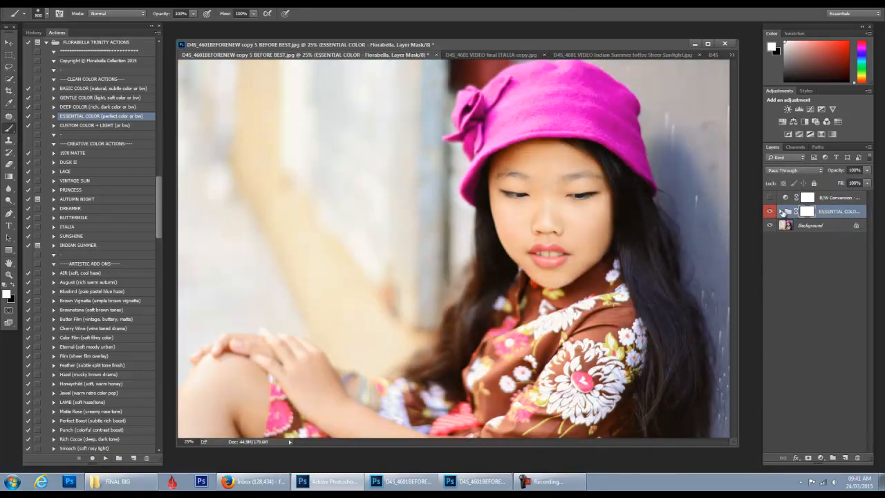
# - Expand the Essential Color group, lower the Contrast layer's opacity to 0%, and select the Lighten layer
pyautogui.click(781, 212)
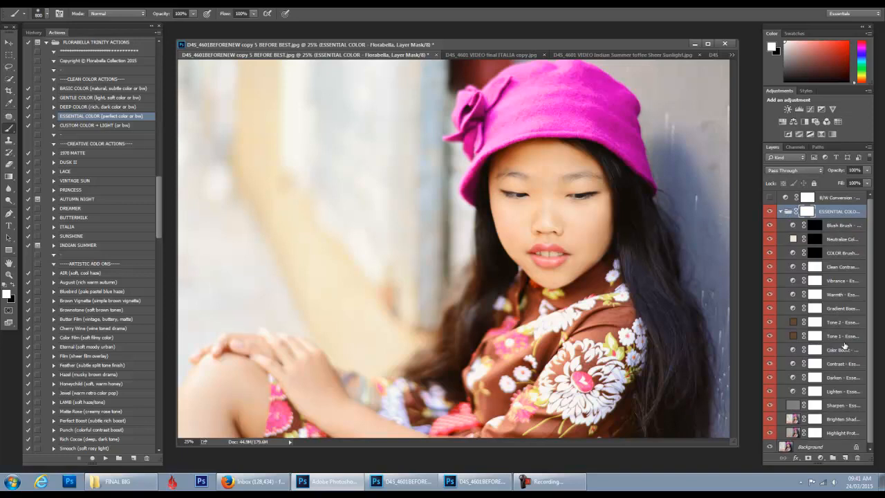
pyautogui.click(853, 365)
pyautogui.moveTo(842, 173); pyautogui.dragTo(714, 169)
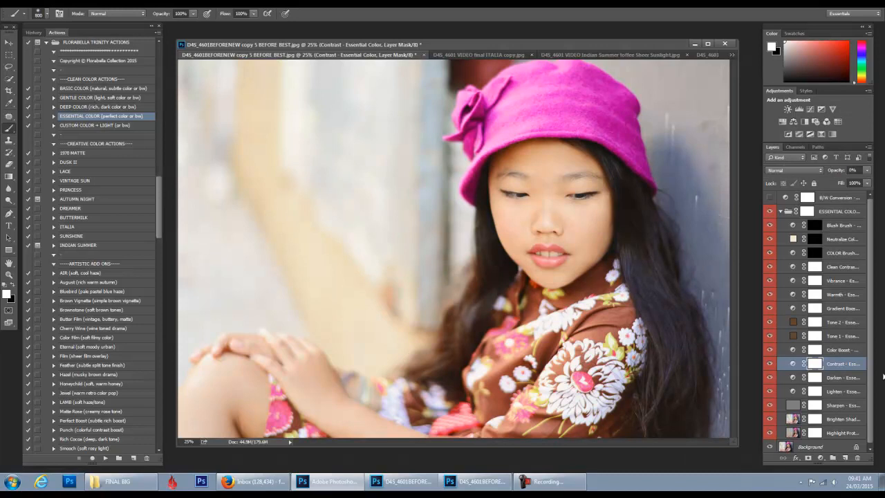
pyautogui.click(843, 392)
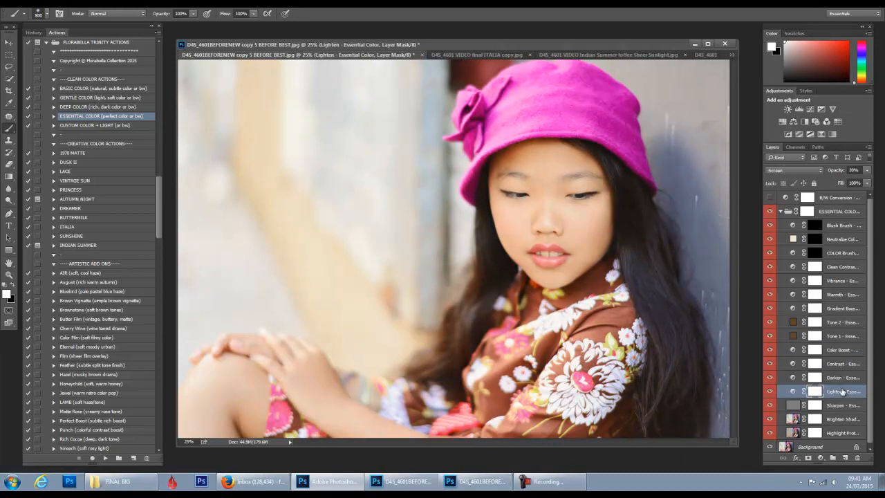
# - Paint white over the dress on the COLOR Brush mask with 47% brush opacity, and raise that layer's opacity
pyautogui.click(849, 253)
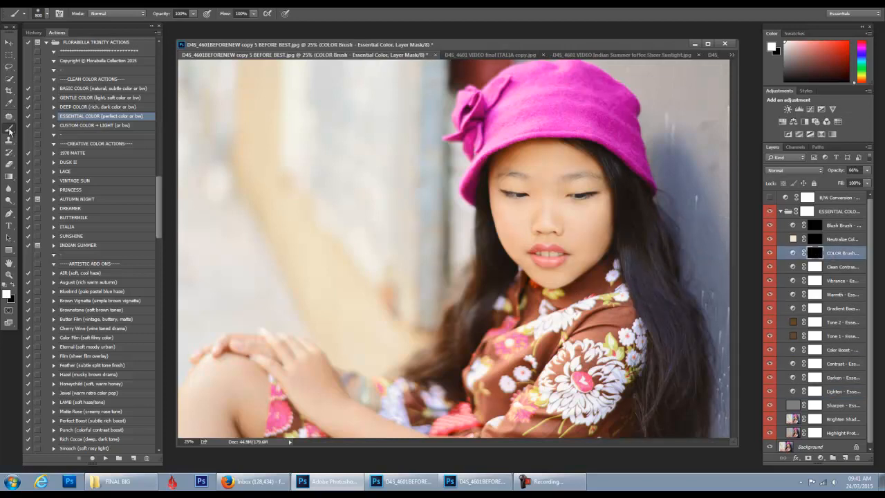
pyautogui.press('4')
pyautogui.press('7')
pyautogui.moveTo(600, 343)
pyautogui.mouseDown()
pyautogui.moveTo(543, 377)
pyautogui.moveTo(589, 385)
pyautogui.moveTo(539, 365)
pyautogui.mouseUp()
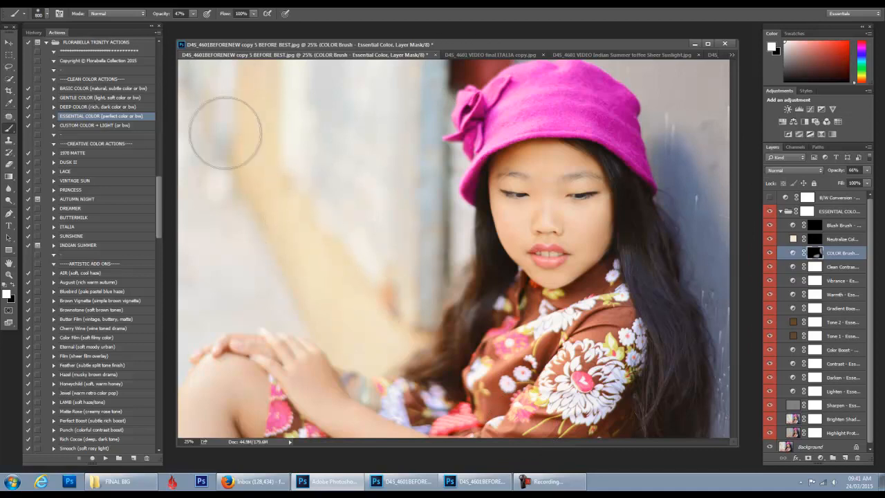
pyautogui.moveTo(833, 171); pyautogui.dragTo(872, 166)
# - Paint blush onto both cheeks and the lips on the Essential Color group's Blush Brush mask with progressively smaller brushes
pyautogui.click(835, 239)
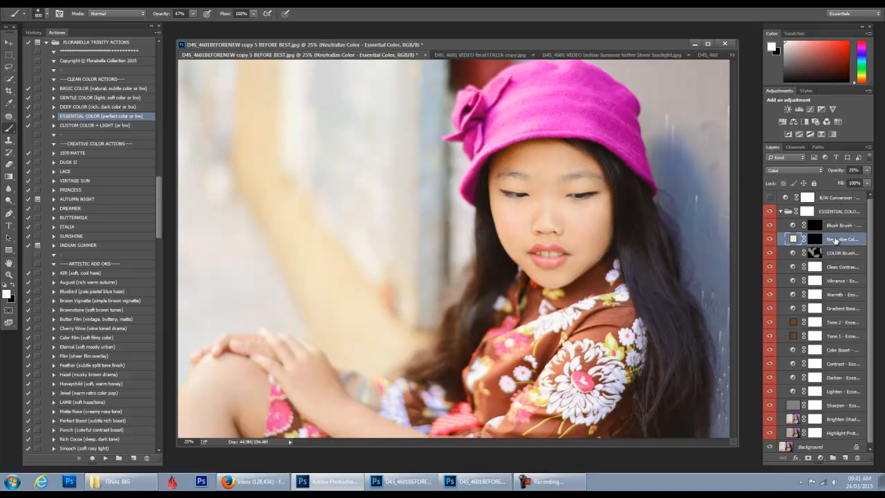
pyautogui.click(815, 225)
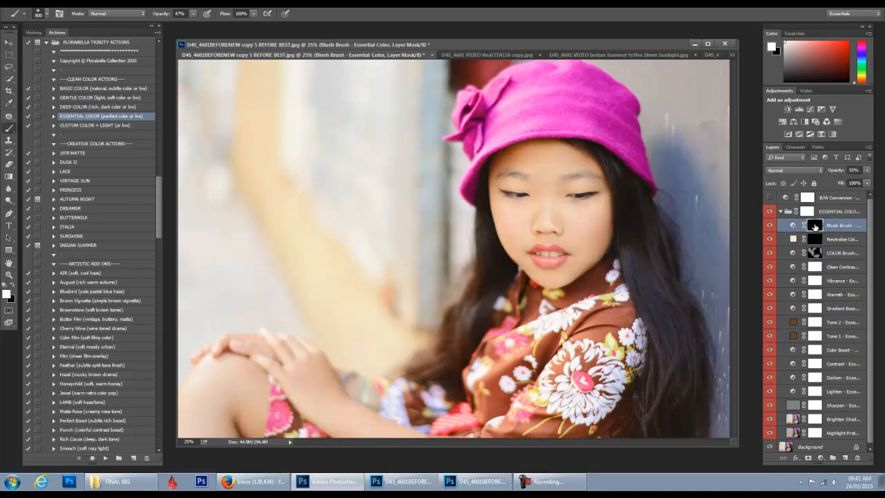
pyautogui.press('[')
pyautogui.press('[')
pyautogui.press('[')
pyautogui.press('[')
pyautogui.press('[')
pyautogui.press('[')
pyautogui.click(513, 226)
pyautogui.moveTo(594, 224)
pyautogui.mouseDown()
pyautogui.moveTo(588, 233)
pyautogui.moveTo(592, 227)
pyautogui.mouseUp()
pyautogui.press('[')
pyautogui.press('[')
pyautogui.press('[')
pyautogui.press('[')
pyautogui.moveTo(558, 261)
pyautogui.mouseDown()
pyautogui.moveTo(536, 260)
pyautogui.moveTo(552, 263)
pyautogui.mouseUp()
# - Paint the Blush Brush effect over the background wall with a size 600 brush at 100% opacity and compare it with and without the effect
pyautogui.press(']')
pyautogui.press(']')
pyautogui.press(']')
pyautogui.press(']')
pyautogui.press(']')
pyautogui.press(']')
pyautogui.press(']')
pyautogui.press(']')
pyautogui.press(']')
pyautogui.press(']')
pyautogui.press(']')
pyautogui.press(']')
pyautogui.press(']')
pyautogui.press(']')
pyautogui.press(']')
pyautogui.press(']')
pyautogui.moveTo(160, 15); pyautogui.dragTo(364, 12)
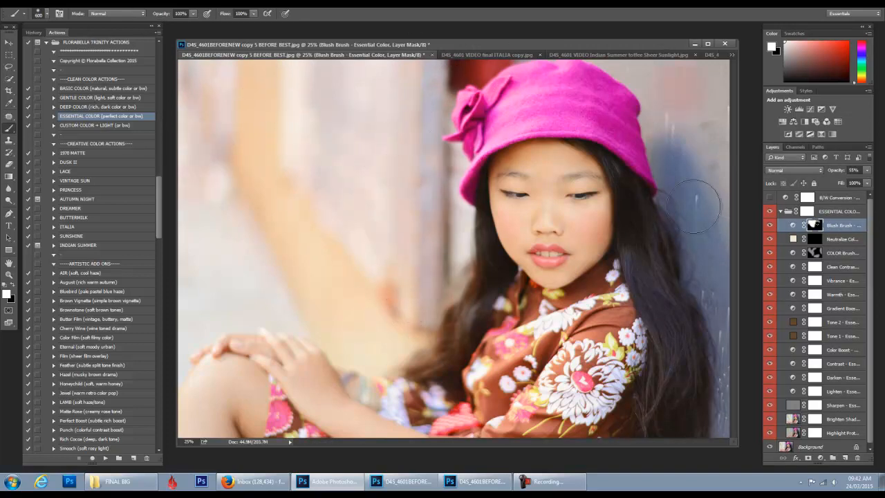
pyautogui.moveTo(666, 65)
pyautogui.mouseDown()
pyautogui.moveTo(762, 359)
pyautogui.moveTo(733, 90)
pyautogui.moveTo(709, 111)
pyautogui.moveTo(731, 470)
pyautogui.mouseUp()
pyautogui.click(770, 226)
pyautogui.click(770, 225)
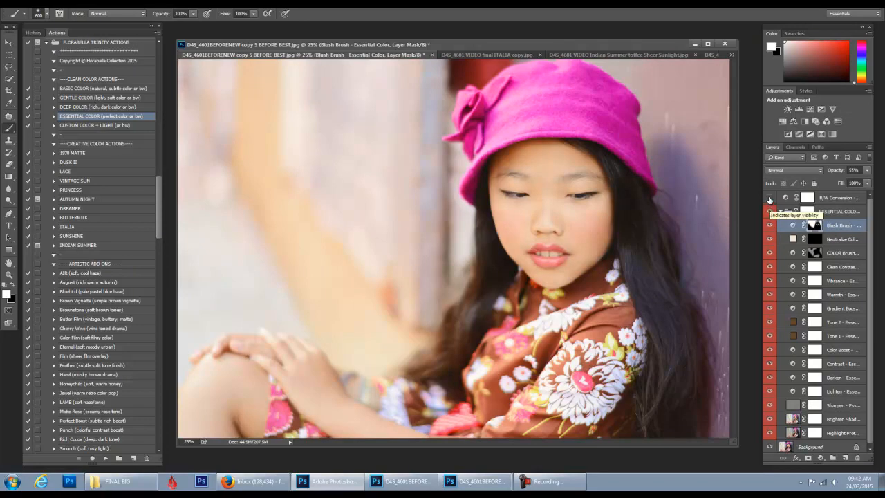
# - Preview the Essential Color edit with its B/W Conversion layer on and off, and compare the color group with the original
pyautogui.click(770, 199)
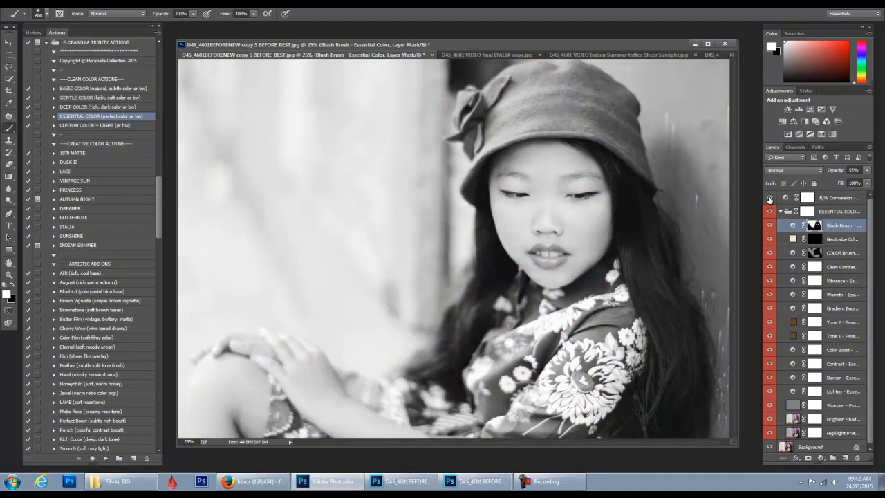
pyautogui.click(770, 199)
pyautogui.click(770, 199)
pyautogui.click(769, 198)
pyautogui.click(770, 212)
pyautogui.click(770, 212)
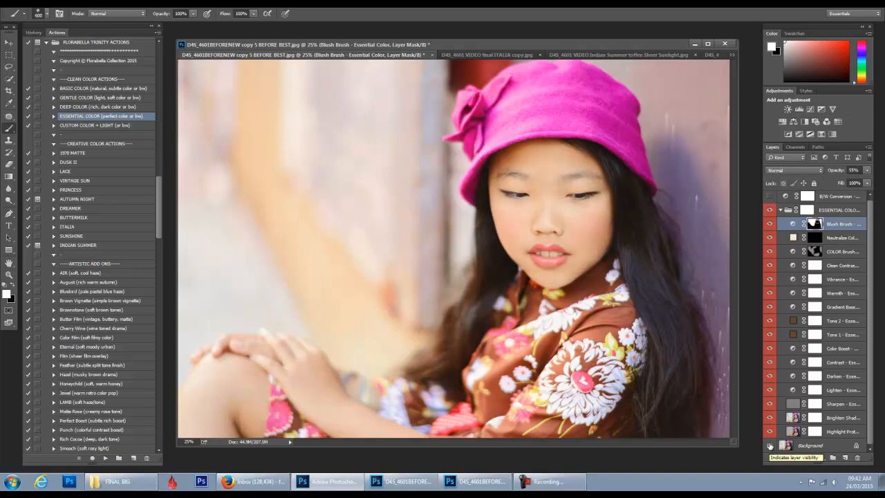
# - Hide every layer except Background and flatten the image, discarding the hidden Essential Color layers
pyautogui.keyDown('alt'); pyautogui.click(770, 446); pyautogui.keyUp('alt')
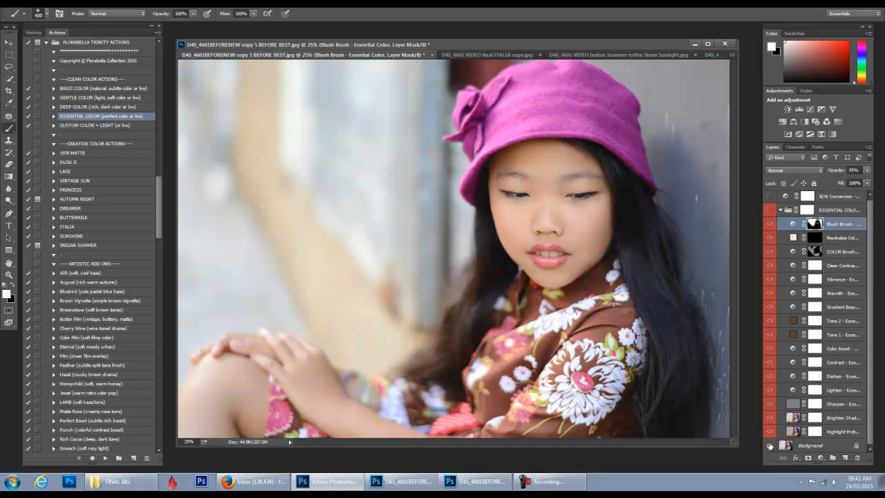
pyautogui.rightClick(829, 444)
pyautogui.click(826, 415)
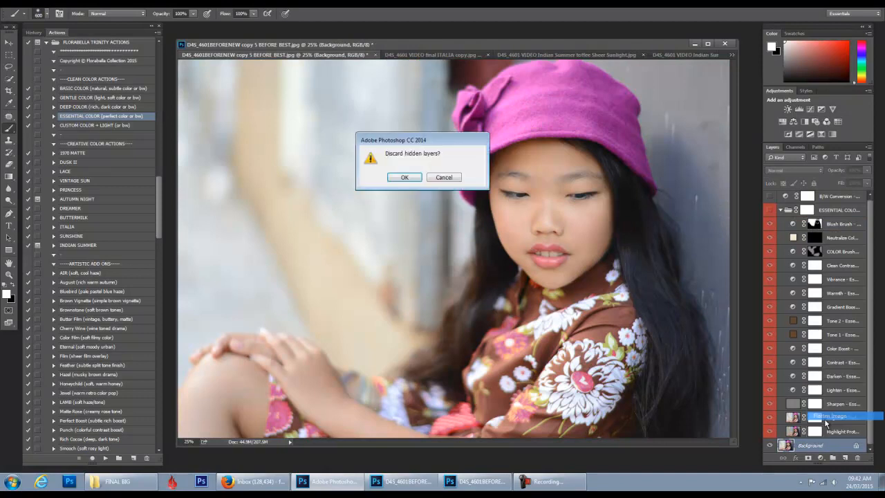
pyautogui.click(405, 178)
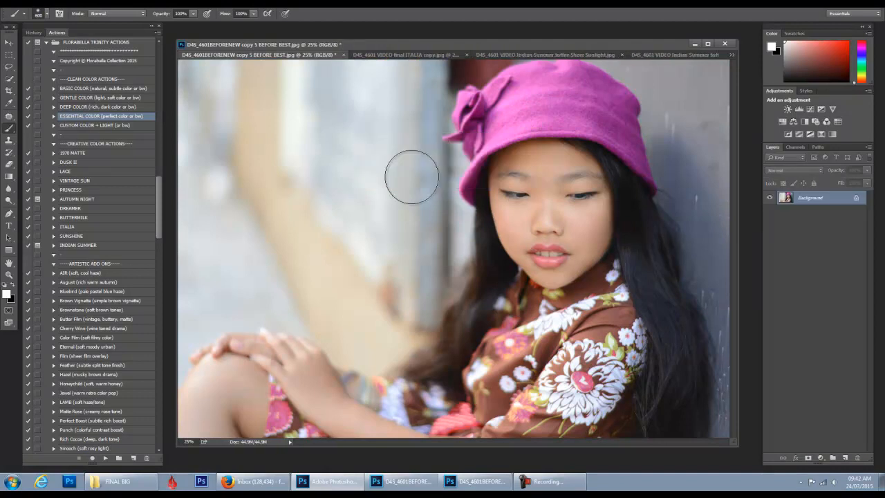
# - Run the ITALIA action on the portrait and preview its color group and B/W Italia layer on and off
pyautogui.click(91, 226)
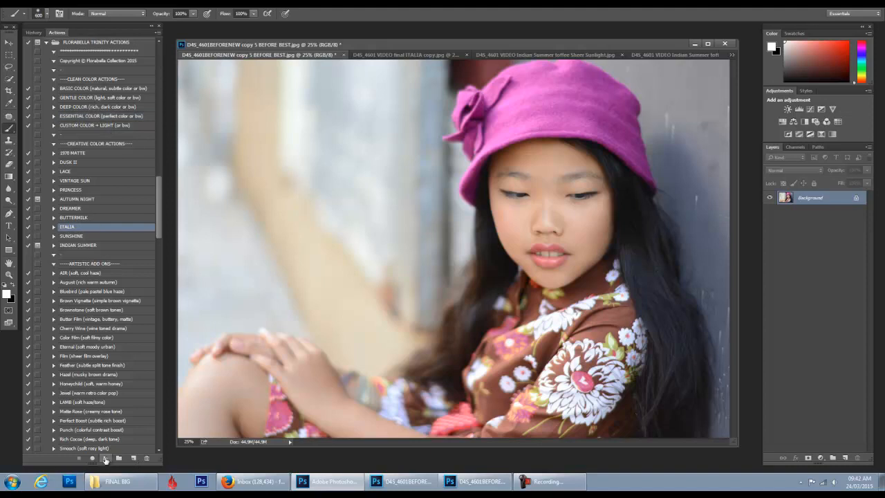
pyautogui.click(105, 459)
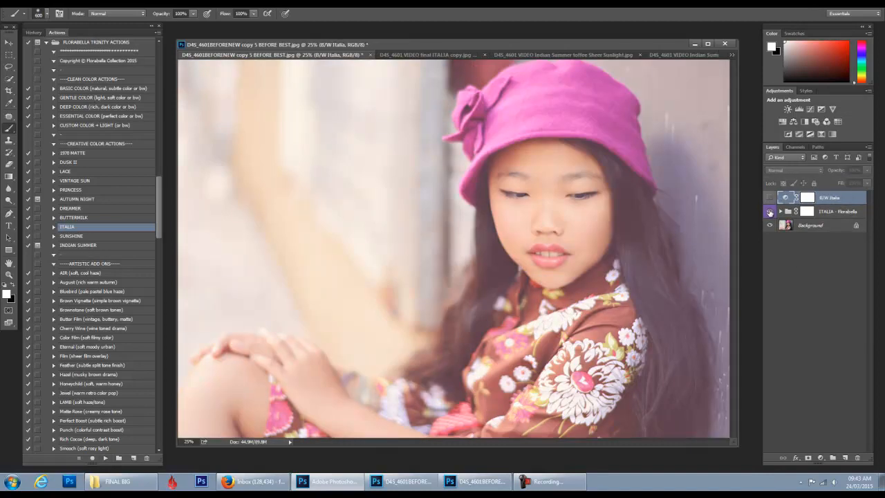
pyautogui.click(768, 211)
pyautogui.click(769, 211)
pyautogui.click(770, 198)
pyautogui.click(770, 199)
# - Expand the ITALIA group and open the opacity setting of its Contrast BOOST layer
pyautogui.click(781, 211)
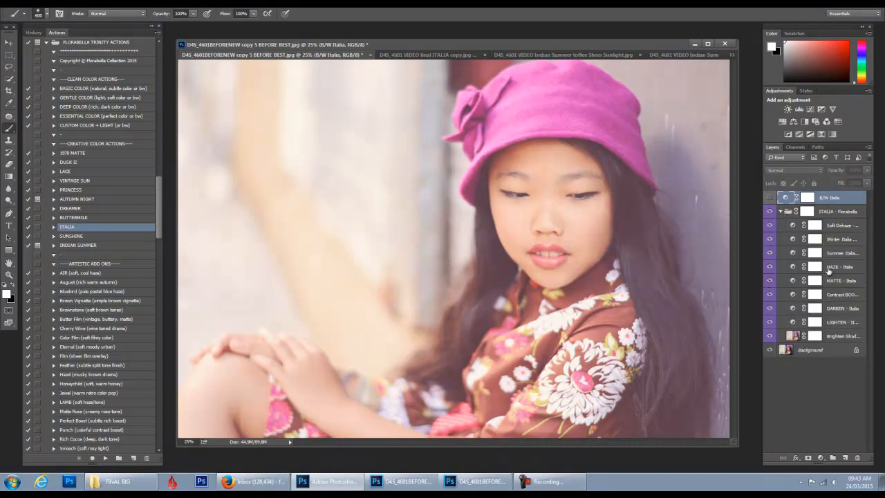
pyautogui.click(847, 296)
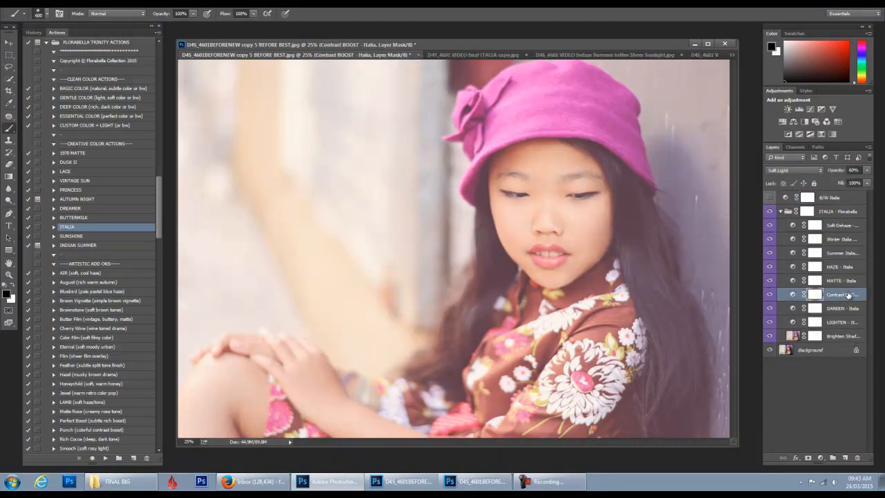
pyautogui.click(845, 170)
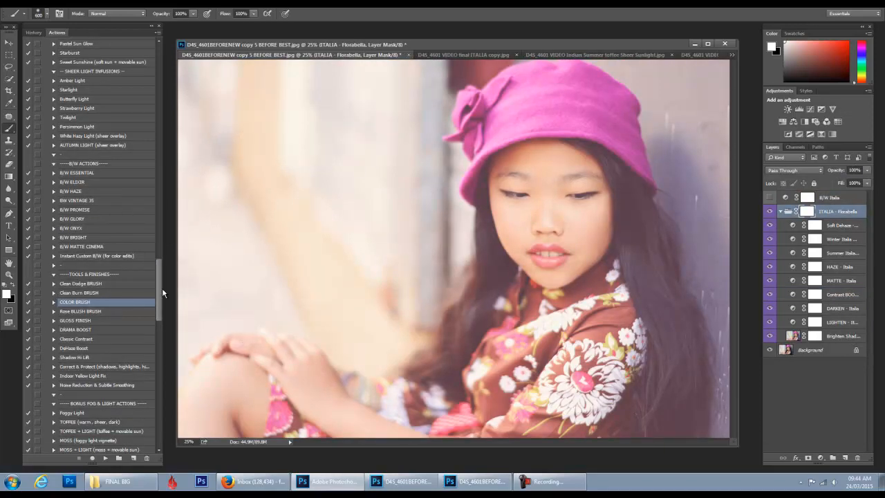
# - Collapse the ITALIA group and run the Rose BLUSH BRUSH action from the Tools & Finishes set
pyautogui.scroll(-1, 156, 296)
pyautogui.click(105, 294)
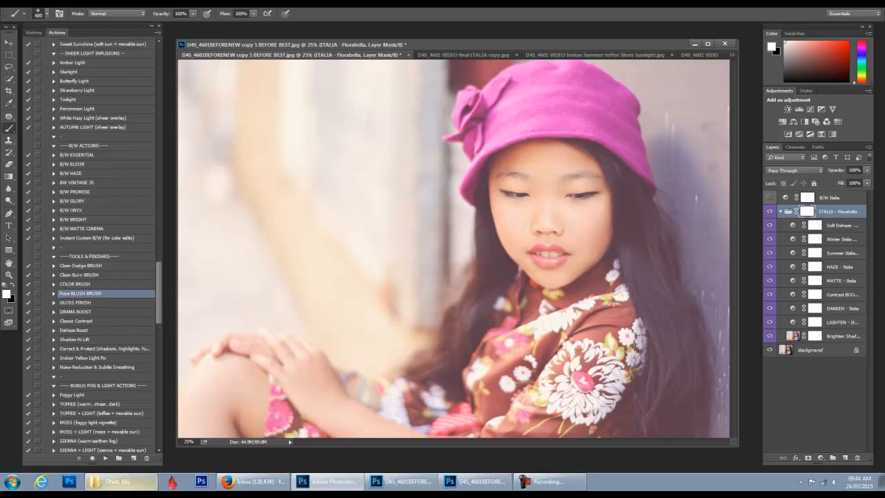
pyautogui.click(781, 211)
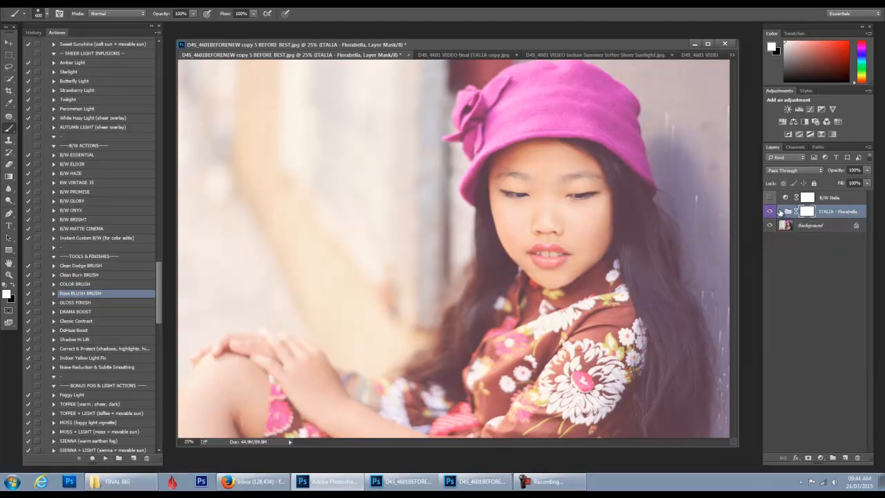
pyautogui.click(105, 459)
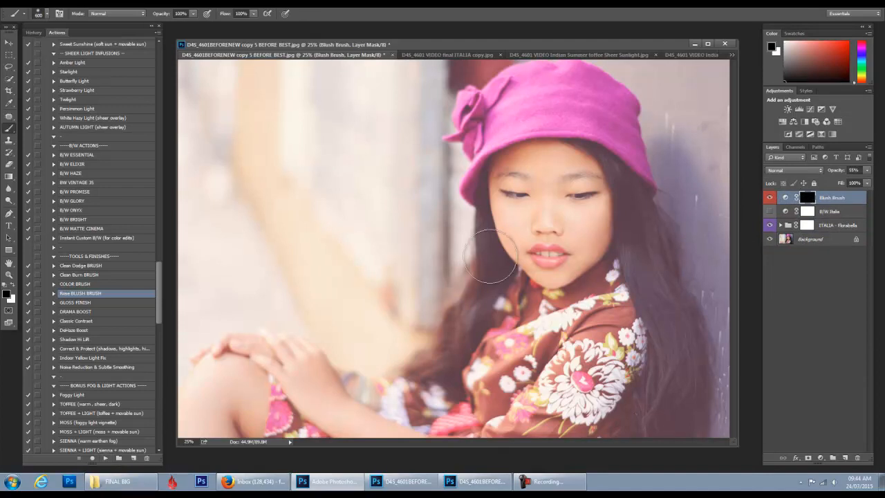
# - Paint blush onto both cheeks on the Blush Brush mask in white with a size 250 brush
pyautogui.press('[')
pyautogui.press('[')
pyautogui.press('[')
pyautogui.press('[')
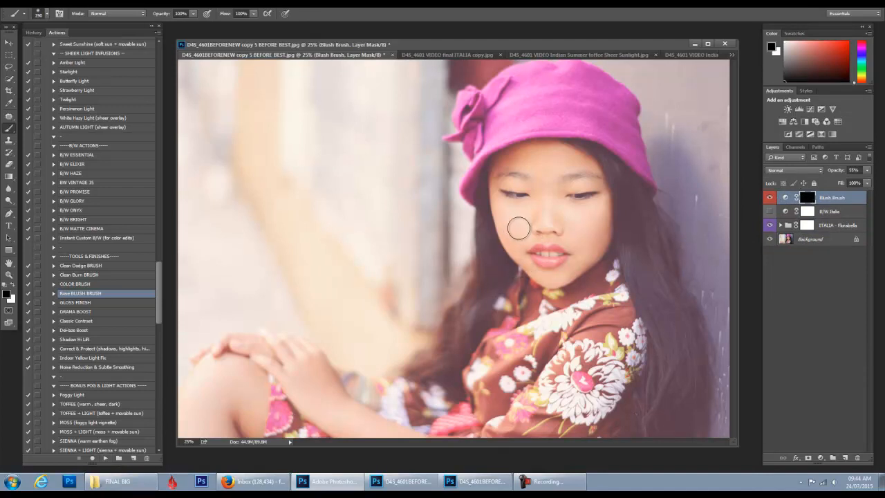
pyautogui.press('x')
pyautogui.moveTo(514, 223); pyautogui.dragTo(511, 228)
pyautogui.moveTo(594, 226)
pyautogui.mouseDown()
pyautogui.moveTo(583, 229)
pyautogui.moveTo(593, 228)
pyautogui.mouseUp()
# - Paint blush onto the lips with a smaller brush, and then set the brush size to 200
pyautogui.press('[')
pyautogui.press('[')
pyautogui.press('[')
pyautogui.moveTo(565, 254); pyautogui.dragTo(535, 263)
pyautogui.press('[')
pyautogui.press(']')
pyautogui.press(']')
pyautogui.press(']')
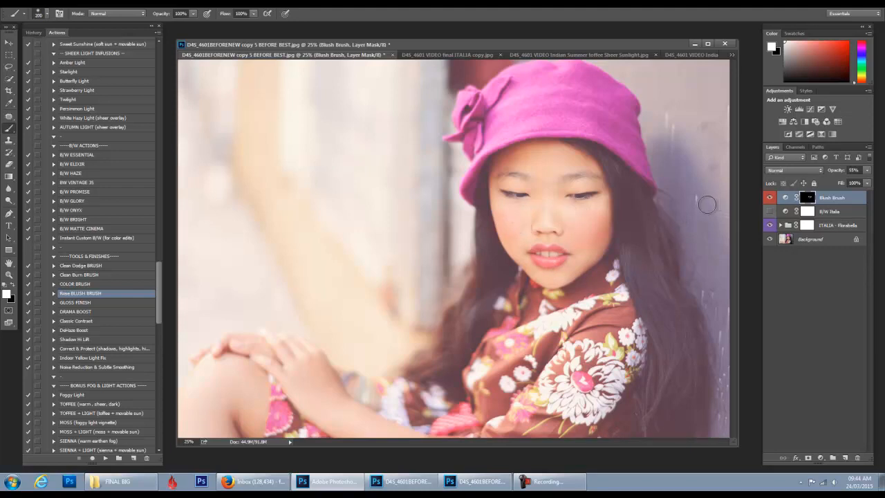
# - Check the painted areas of the Blush Brush mask with the overlay and lower the layer's opacity to 24%
pyautogui.press('\\')
pyautogui.click(15, 285)
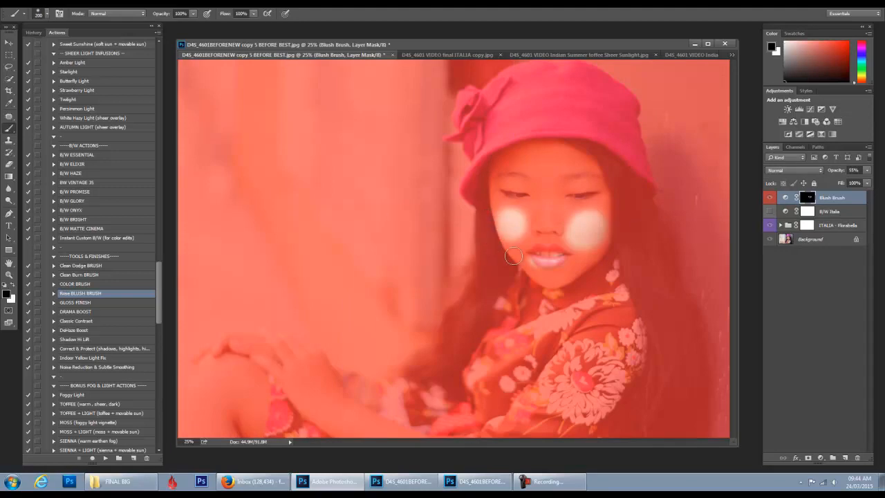
pyautogui.press('\\')
pyautogui.press('x')
pyautogui.moveTo(837, 170)
pyautogui.mouseDown()
pyautogui.moveTo(740, 171)
pyautogui.moveTo(751, 170)
pyautogui.mouseUp()
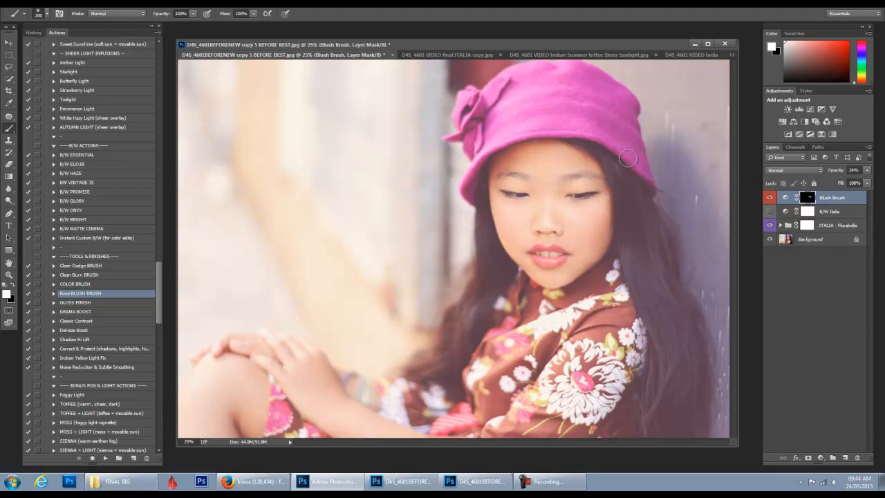
# - Paint blush over the hat and around its bow on the Blush Brush mask with larger brushes, finishing at size 400
pyautogui.press('\\')
pyautogui.press('\\')
pyautogui.press(']')
pyautogui.press(']')
pyautogui.press(']')
pyautogui.press(']')
pyautogui.press(']')
pyautogui.press(']')
pyautogui.press(']')
pyautogui.moveTo(547, 105)
pyautogui.mouseDown()
pyautogui.moveTo(493, 108)
pyautogui.moveTo(553, 102)
pyautogui.mouseUp()
pyautogui.press('[')
pyautogui.press('[')
pyautogui.moveTo(461, 90); pyautogui.dragTo(469, 72)
# - Run the GLOSS FINISH action and reduce the GLOSS group's opacity to 53%
pyautogui.click(112, 303)
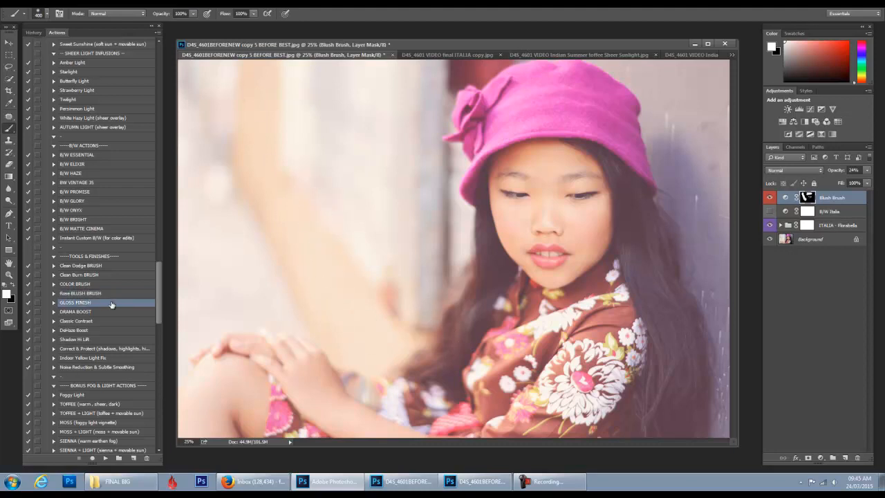
pyautogui.click(105, 459)
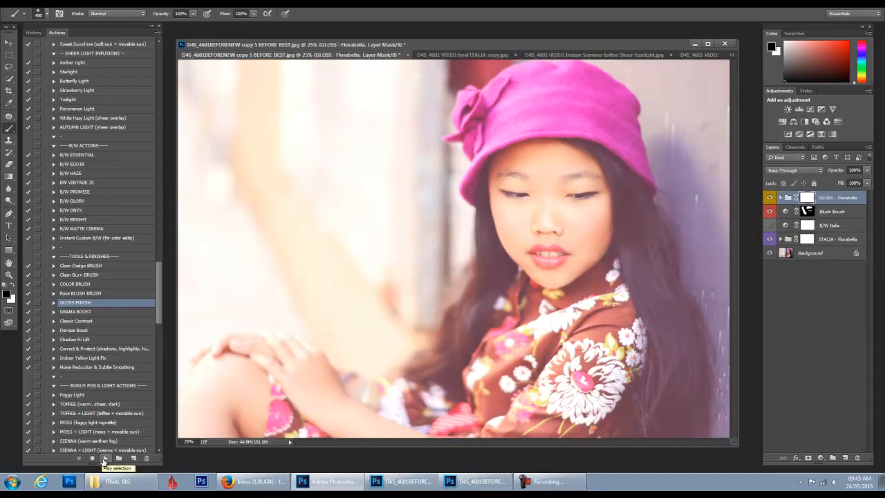
pyautogui.moveTo(843, 172); pyautogui.dragTo(720, 166)
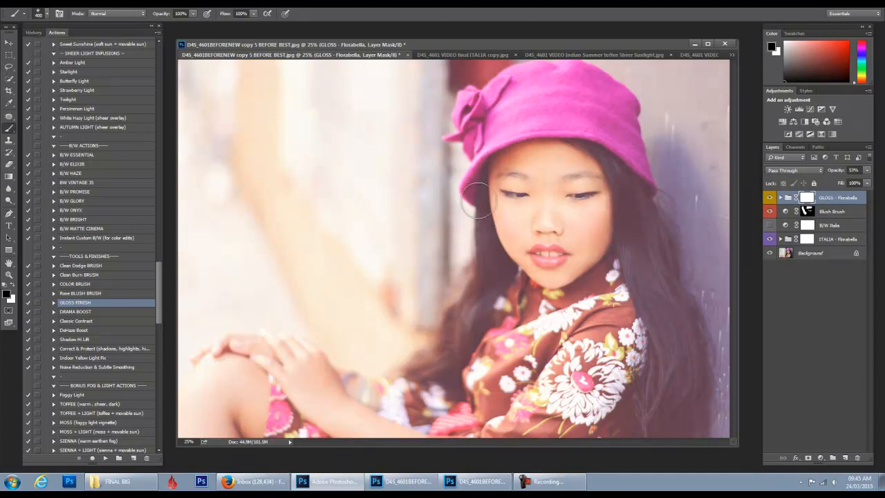
# - Run the Tawny Sunlight action and move the sunlight from beside the hair to the pale background next to the hat
pyautogui.moveTo(159, 288); pyautogui.dragTo(162, 264)
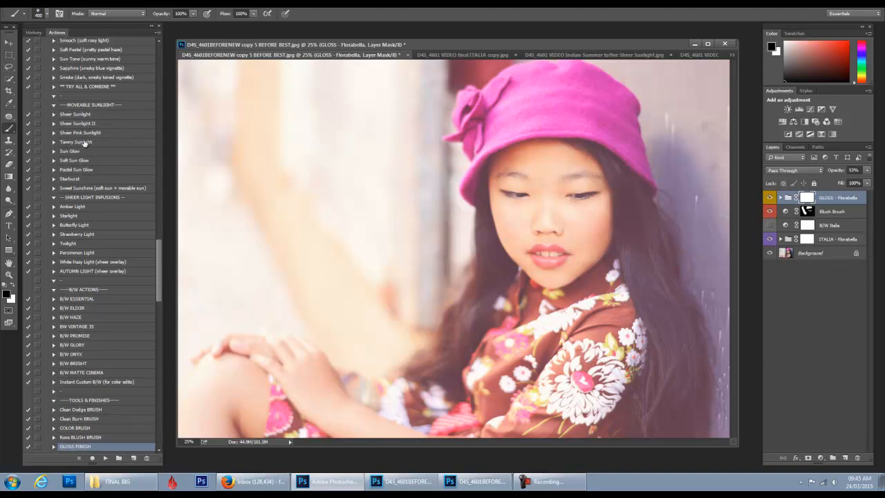
pyautogui.click(85, 142)
pyautogui.click(104, 458)
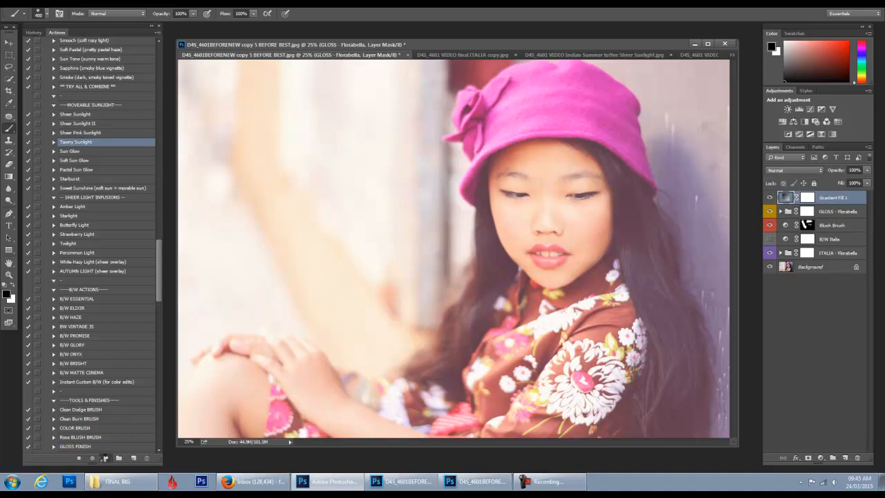
pyautogui.click(5, 44)
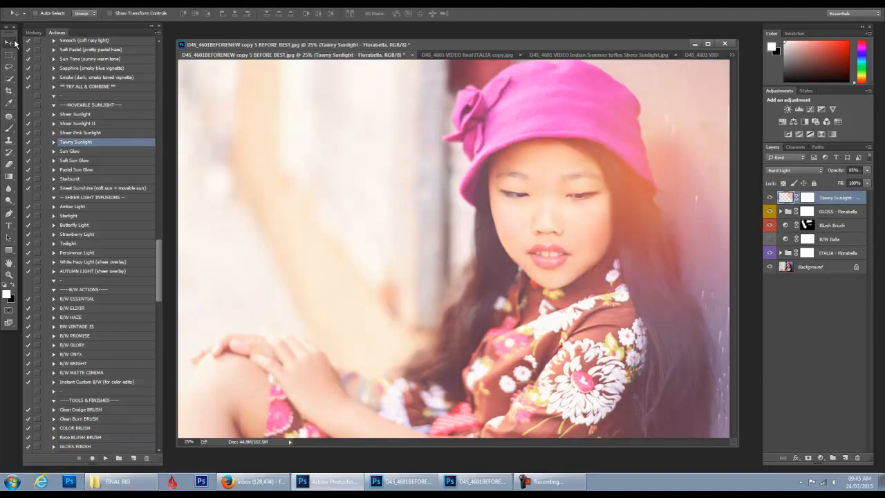
pyautogui.moveTo(683, 234); pyautogui.dragTo(409, 133)
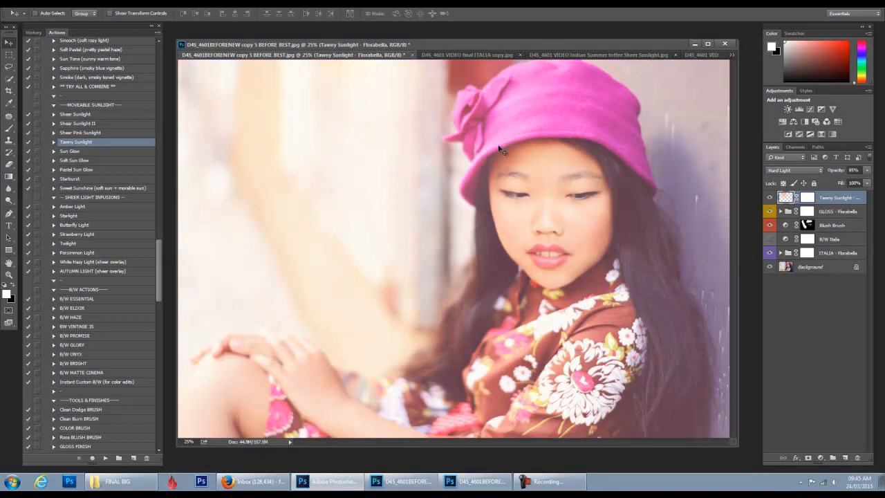
# - Raise the Tawny Sunlight layer's opacity to 100%, nudge the light slightly lower, and compare the image with the layer hidden
pyautogui.click(769, 198)
pyautogui.click(770, 198)
pyautogui.moveTo(838, 170); pyautogui.dragTo(848, 171)
pyautogui.moveTo(405, 138); pyautogui.dragTo(410, 153)
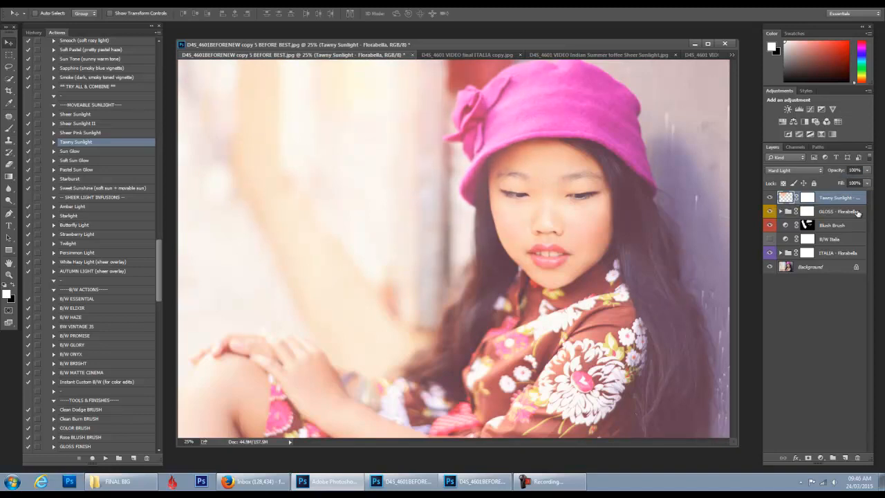
pyautogui.click(770, 199)
pyautogui.click(769, 199)
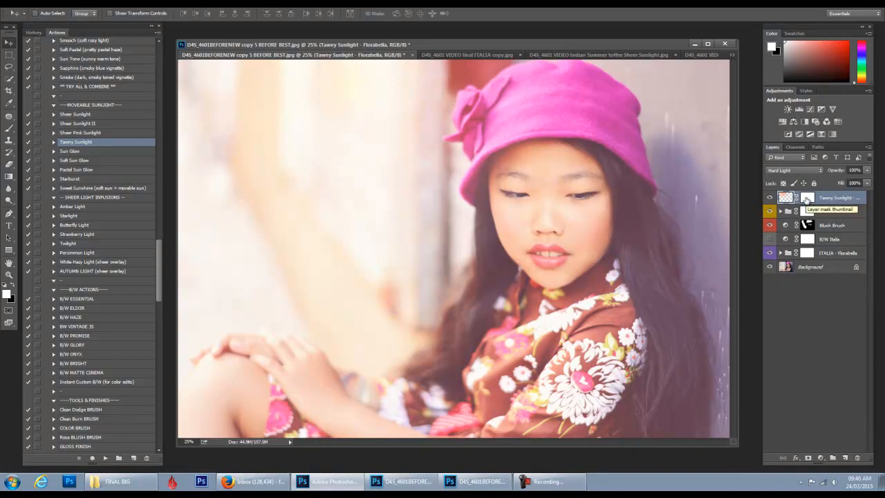
# - Set the Blush Brush layer's opacity to 35%
pyautogui.click(830, 225)
pyautogui.click(837, 170)
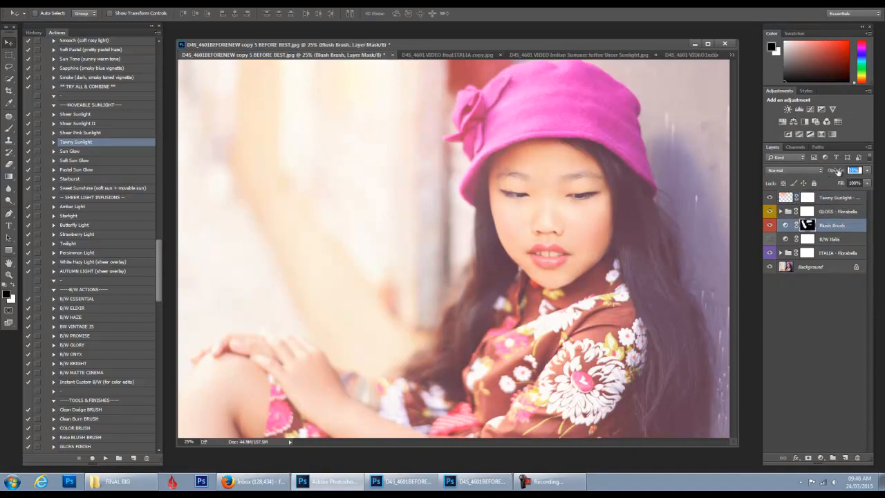
pyautogui.write('35')
pyautogui.press('Return')
# - Run the Persimmon Light action and reduce its group opacity to 68%
pyautogui.click(96, 253)
pyautogui.click(106, 458)
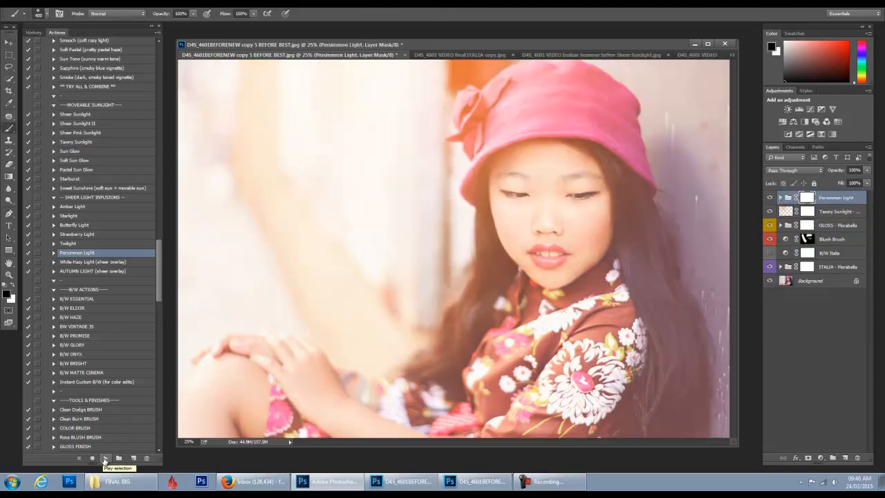
pyautogui.moveTo(840, 172); pyautogui.dragTo(515, 162)
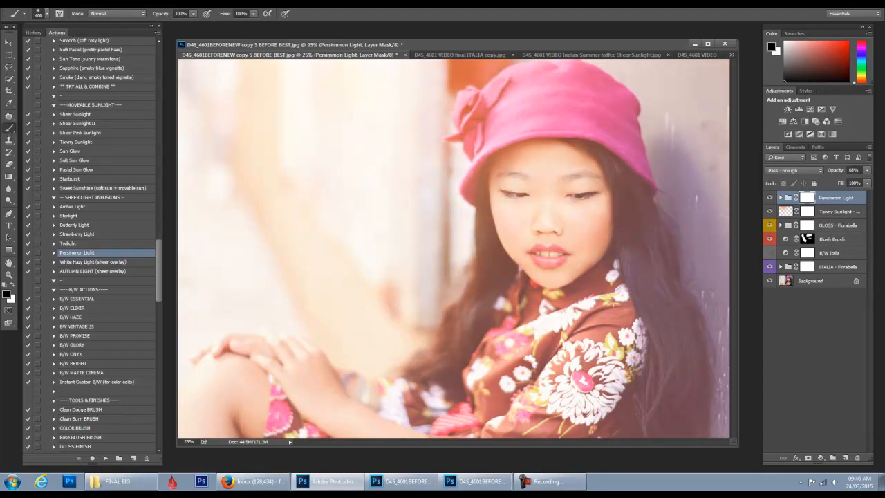
# - Mask Persimmon Light off the face in black with a size 800 brush, first at 41% and then at 100% brush opacity
pyautogui.moveTo(165, 14)
pyautogui.mouseDown()
pyautogui.moveTo(118, 17)
pyautogui.moveTo(140, 15)
pyautogui.mouseUp()
pyautogui.press(']')
pyautogui.press(']')
pyautogui.press(']')
pyautogui.press(']')
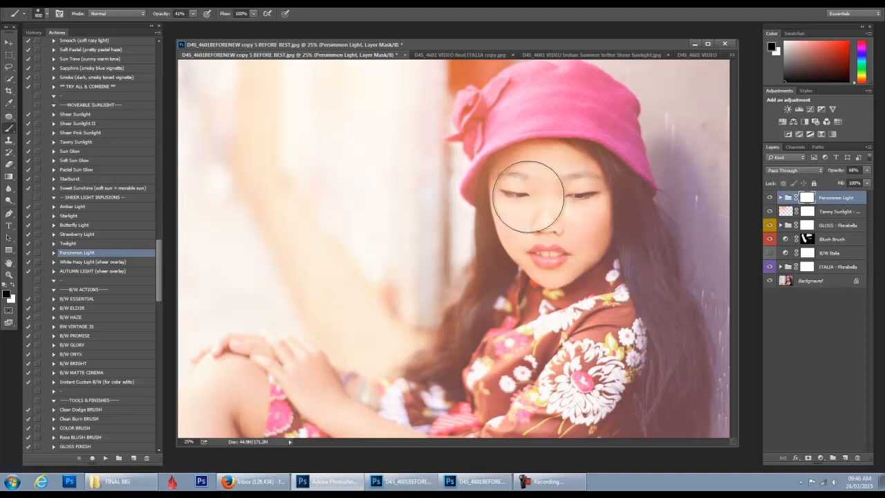
pyautogui.moveTo(597, 245); pyautogui.dragTo(506, 214)
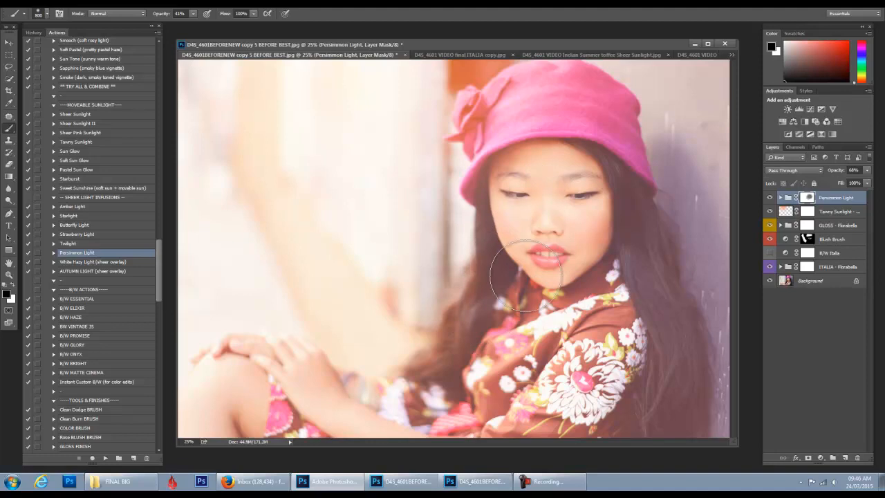
pyautogui.moveTo(161, 14); pyautogui.dragTo(215, 15)
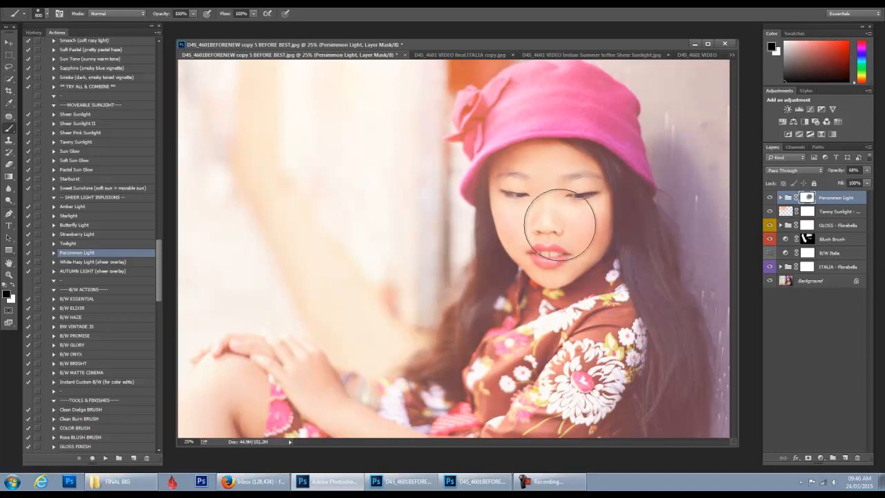
pyautogui.moveTo(513, 258)
pyautogui.mouseDown()
pyautogui.moveTo(544, 241)
pyautogui.moveTo(551, 262)
pyautogui.mouseUp()
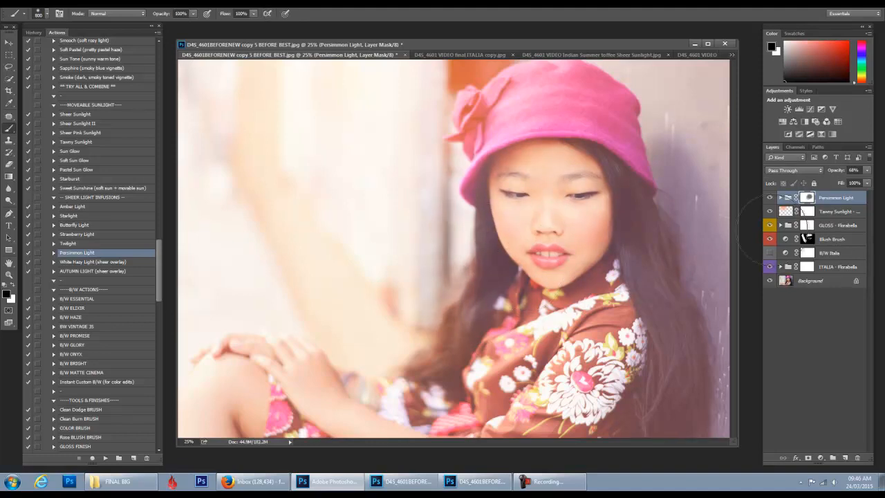
# - Compare the portrait with and without Persimmon Light, and the full edit against the original Background layer
pyautogui.click(769, 199)
pyautogui.click(770, 199)
pyautogui.keyDown('alt'); pyautogui.click(769, 282); pyautogui.keyUp('alt')
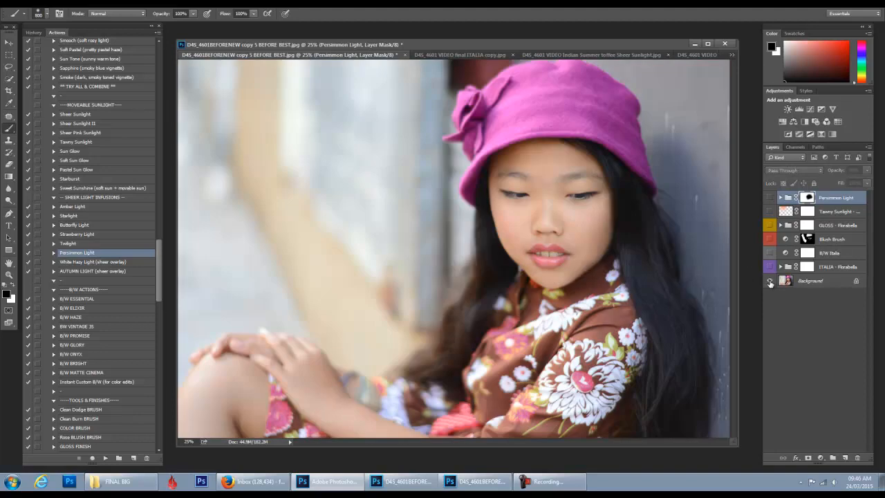
pyautogui.keyDown('alt'); pyautogui.click(770, 282); pyautogui.keyUp('alt')
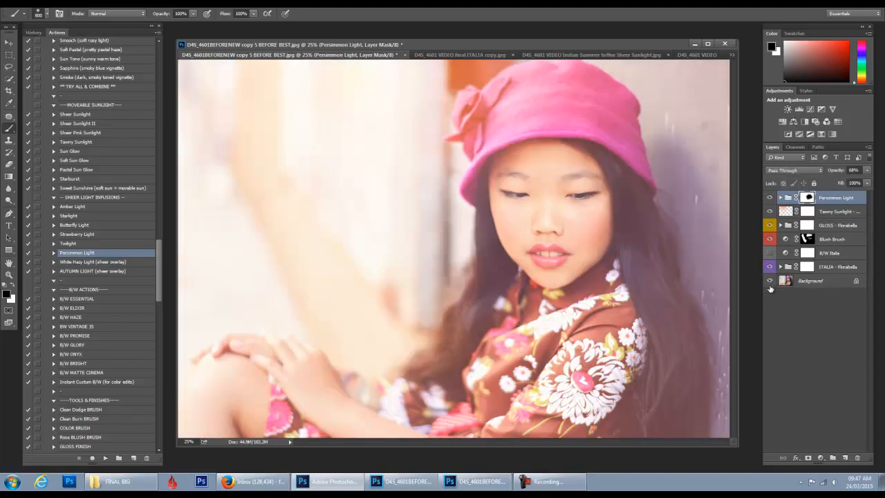
pyautogui.click(828, 268)
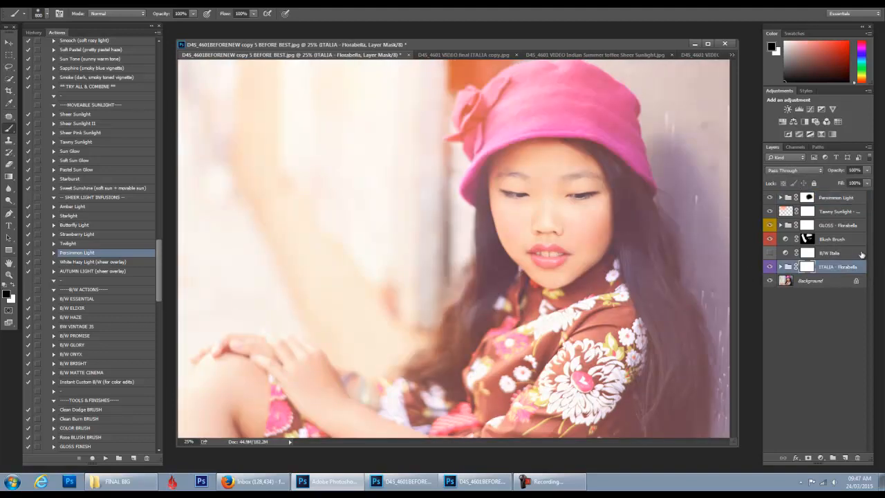
pyautogui.click(802, 282)
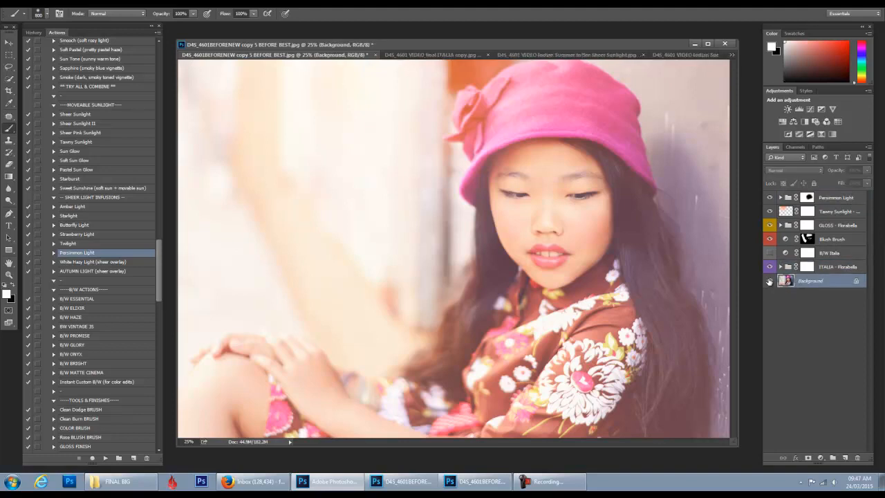
pyautogui.keyDown('alt'); pyautogui.click(769, 282); pyautogui.keyUp('alt')
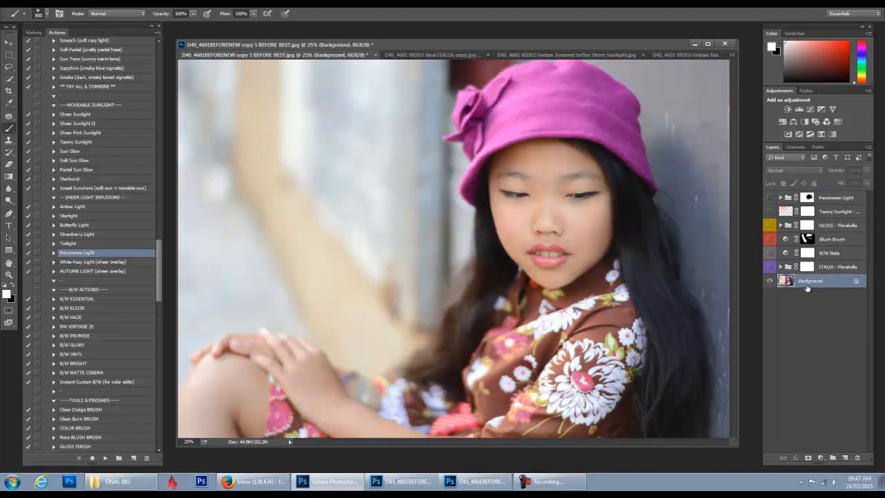
pyautogui.rightClick(807, 282)
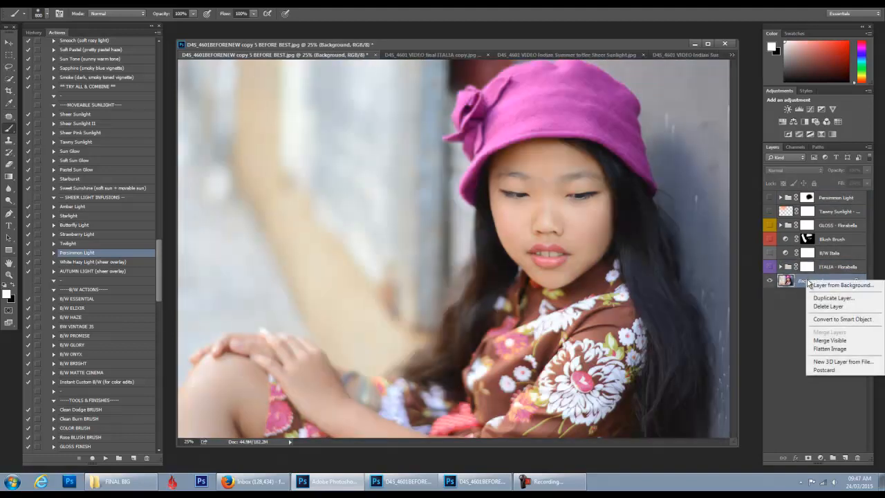
pyautogui.click(816, 354)
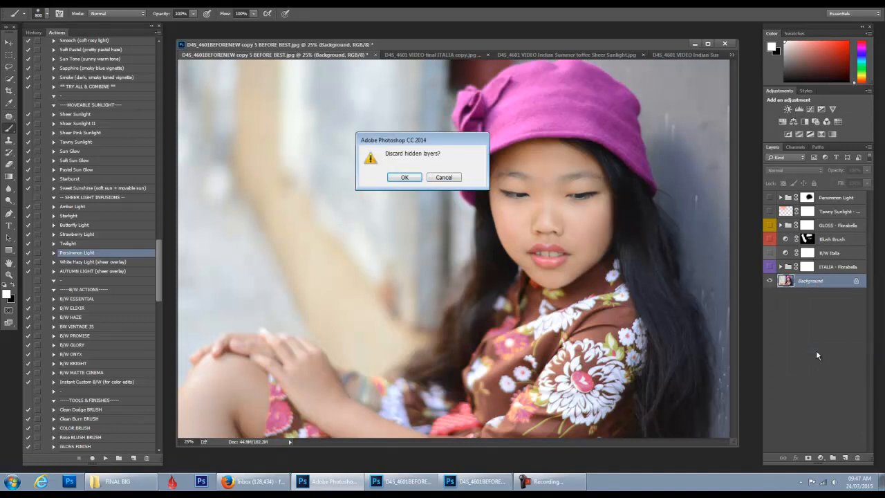
pyautogui.click(456, 178)
# - Delete every layer and group above the Background, from Persimmon Light down to ITALIA
pyautogui.click(829, 199)
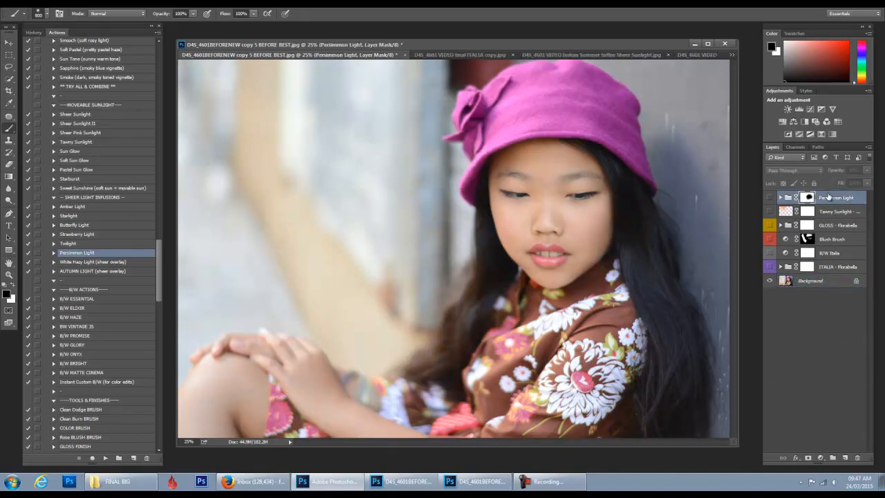
pyautogui.keyDown('shift'); pyautogui.click(842, 269); pyautogui.keyUp('shift')
pyautogui.moveTo(840, 238); pyautogui.dragTo(859, 458)
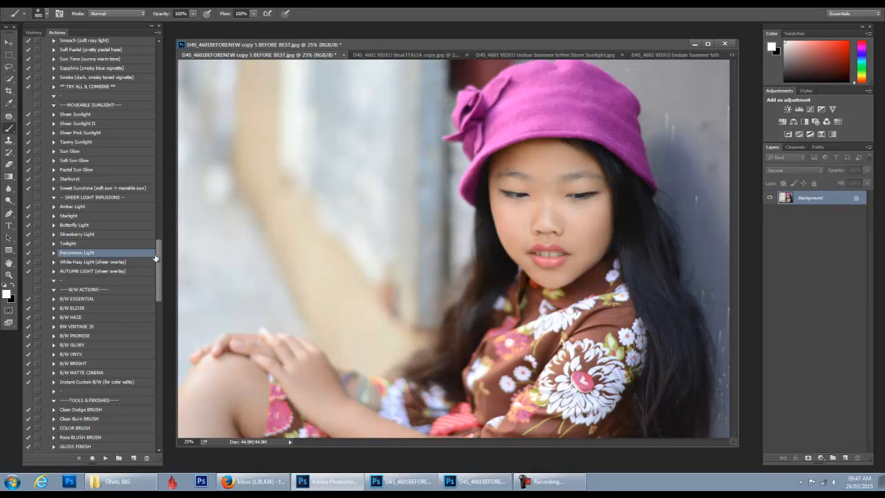
# - Run the INDIAN SUMMER action on the original portrait and dismiss its message
pyautogui.moveTo(158, 257); pyautogui.dragTo(158, 213)
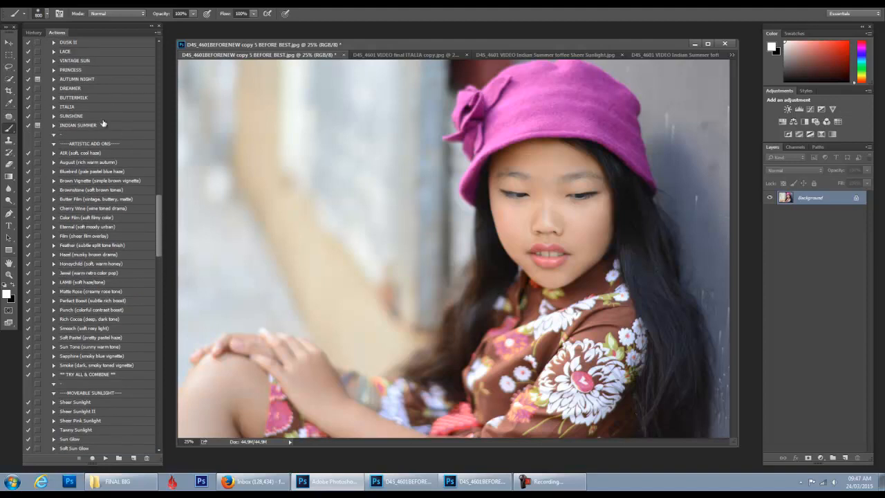
pyautogui.click(104, 125)
pyautogui.click(105, 458)
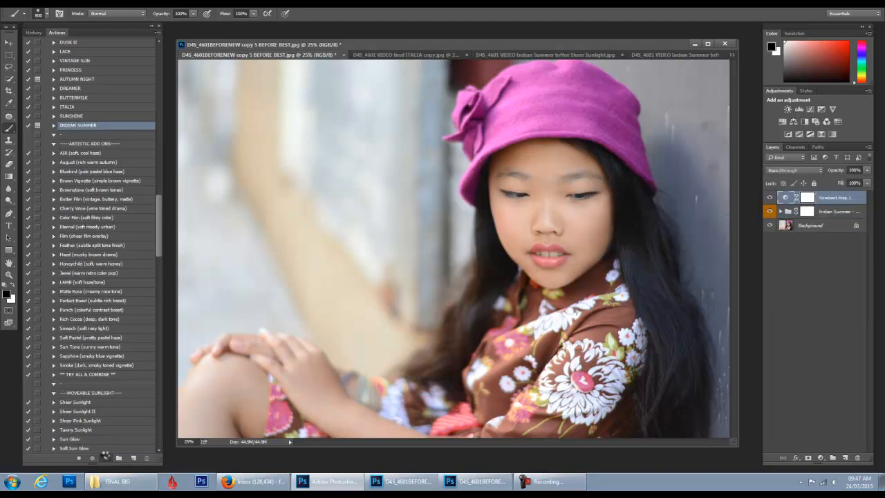
pyautogui.click(433, 183)
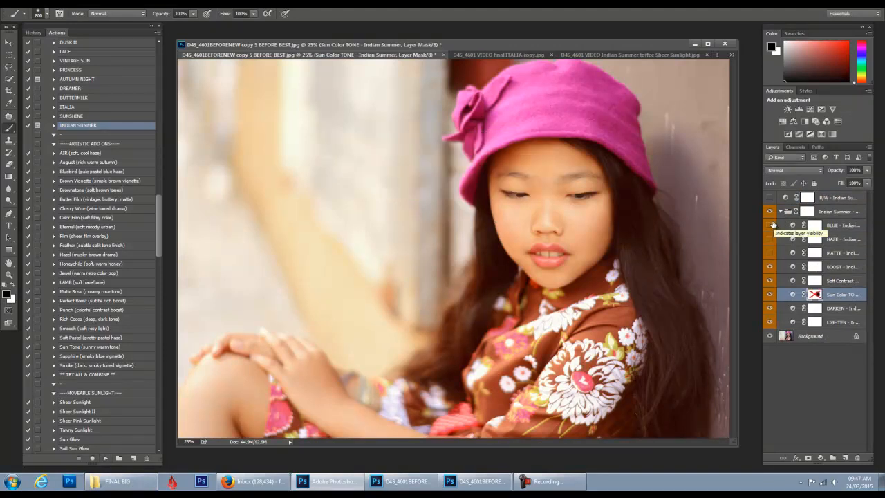
# - Turn on the BLUE layer in the Indian Summer group at 100% opacity, briefly previewing the HAZE layer
pyautogui.click(772, 225)
pyautogui.click(770, 240)
pyautogui.click(770, 240)
pyautogui.click(769, 226)
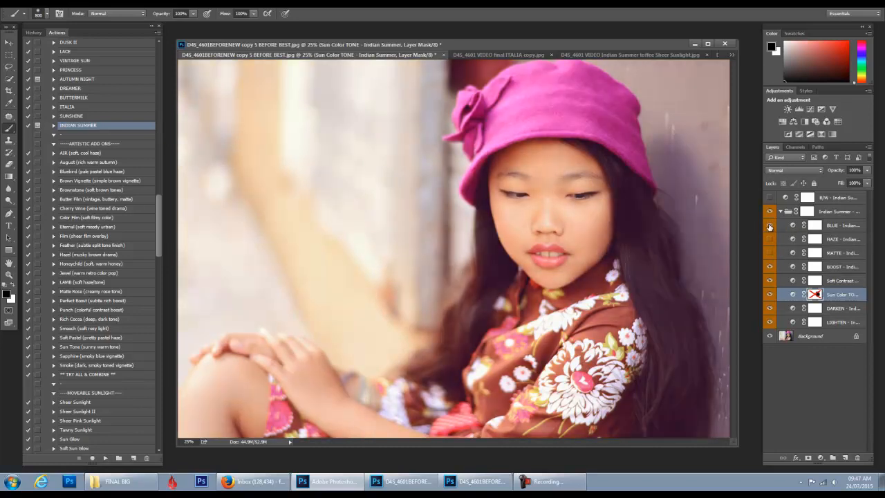
pyautogui.click(842, 229)
pyautogui.click(855, 170)
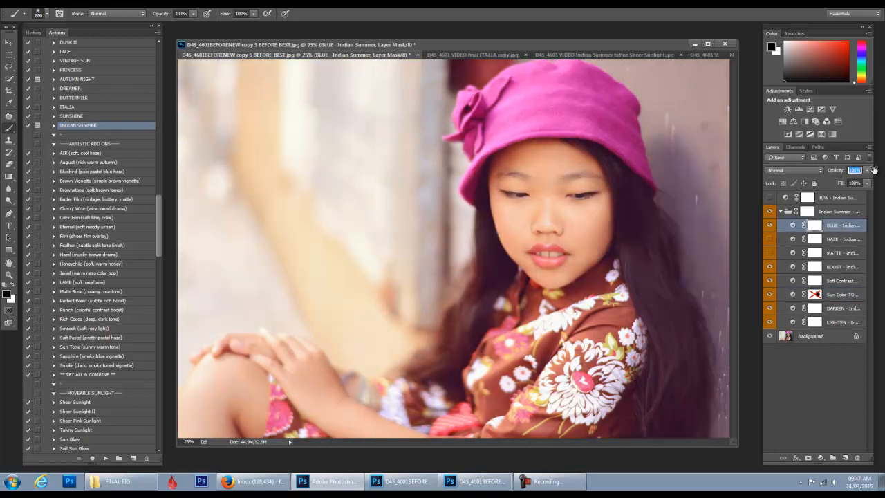
pyautogui.moveTo(874, 168); pyautogui.dragTo(875, 169)
# - Turn on the HAZE layer and adjust the opacity of the LIGHTEN layer in the Indian Summer group
pyautogui.click(770, 240)
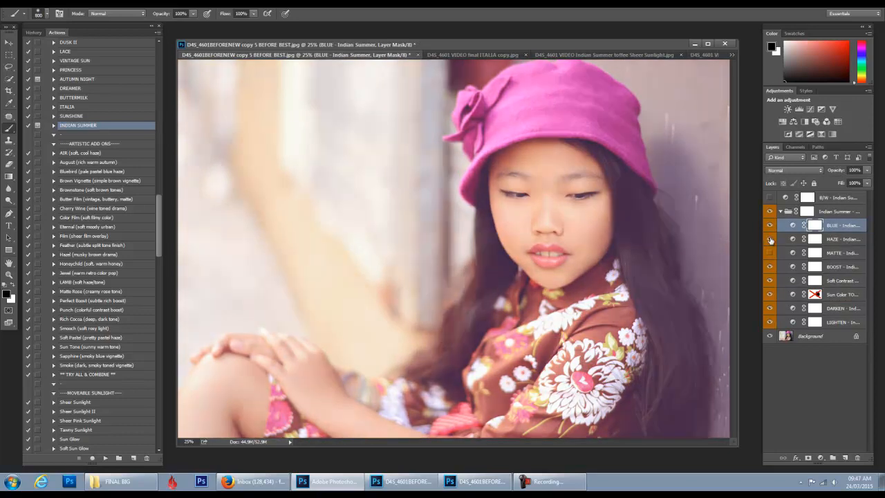
pyautogui.click(769, 239)
pyautogui.click(769, 239)
pyautogui.click(848, 322)
pyautogui.moveTo(836, 171)
pyautogui.mouseDown()
pyautogui.moveTo(843, 168)
pyautogui.moveTo(837, 175)
pyautogui.mouseUp()
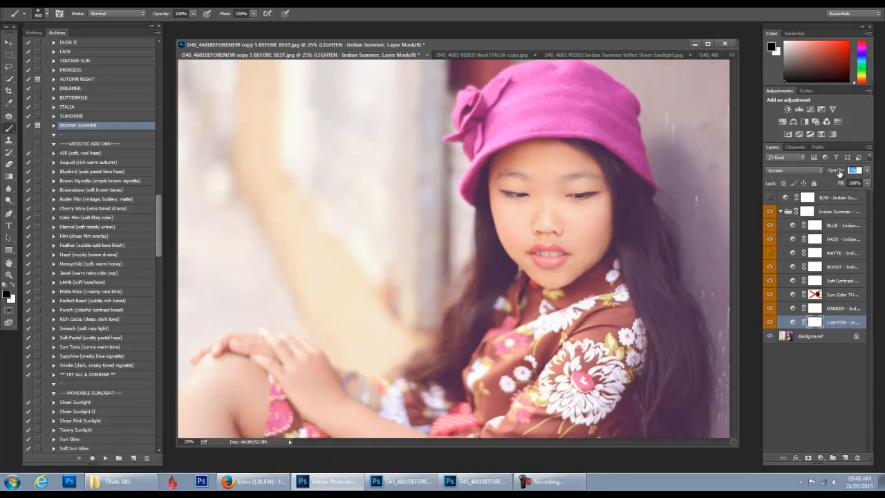
pyautogui.moveTo(840, 172); pyautogui.dragTo(839, 173)
# - Set the HAZE layer's opacity to 40% and select the BOOST layer
pyautogui.click(843, 240)
pyautogui.click(838, 173)
pyautogui.write('40')
pyautogui.press('Return')
pyautogui.click(839, 269)
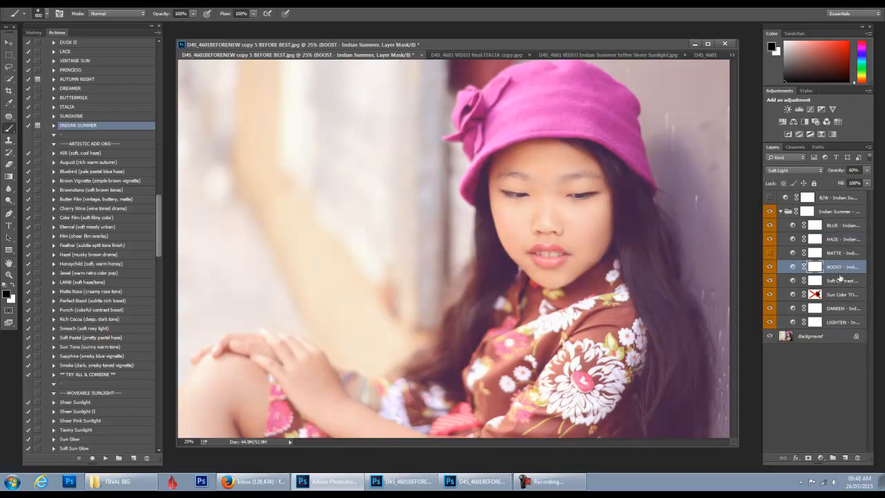
# - Adjust the BOOST layer's opacity and collapse the Indian Summer group
pyautogui.click(833, 170)
pyautogui.click(840, 211)
pyautogui.click(780, 211)
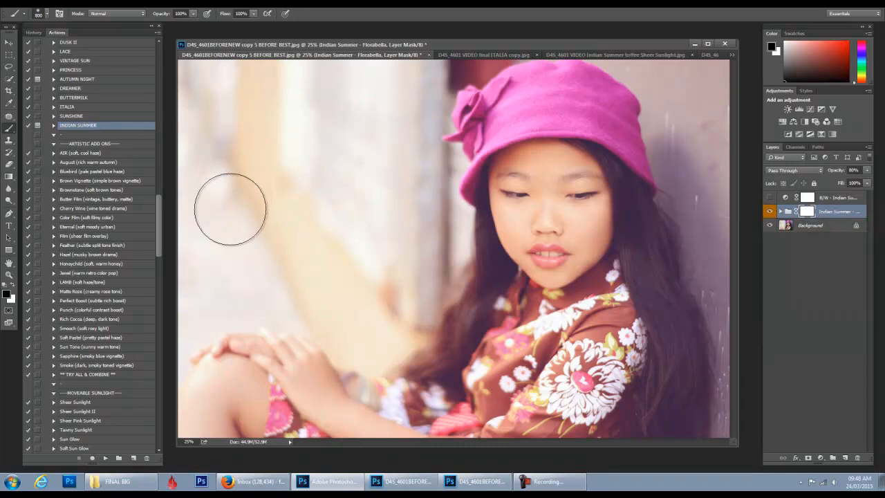
# - Run the DRAMA BOOST action from the tools and finishes actions and check its effect on the portrait
pyautogui.moveTo(159, 238); pyautogui.dragTo(155, 299)
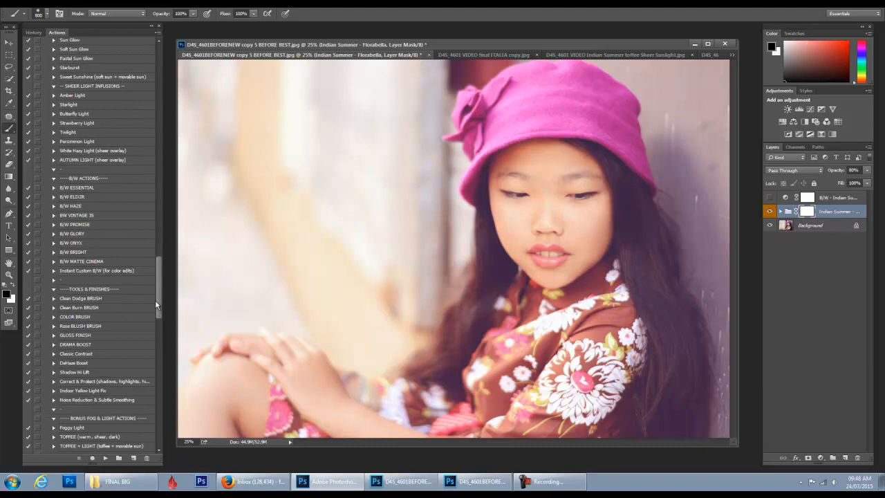
pyautogui.click(104, 345)
pyautogui.click(105, 458)
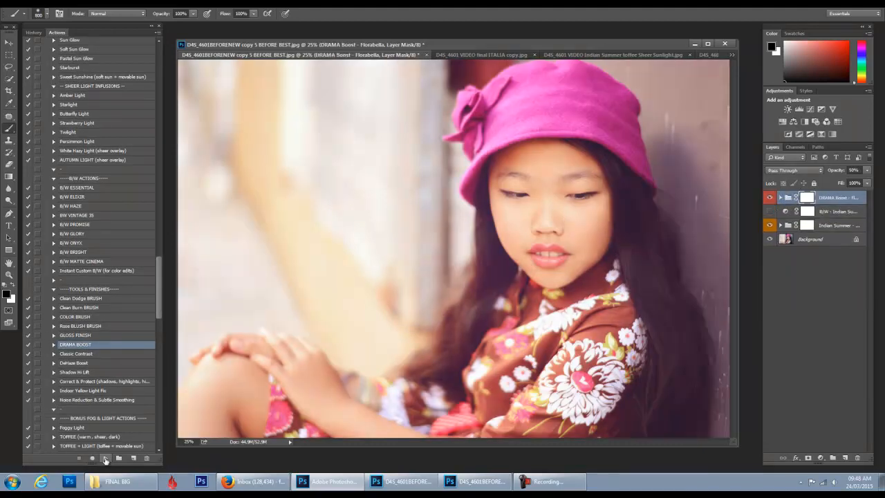
pyautogui.click(774, 197)
# - Run the Rose BLUSH BRUSH action and paint white over both cheeks on its mask with a 300 px brush
pyautogui.click(101, 326)
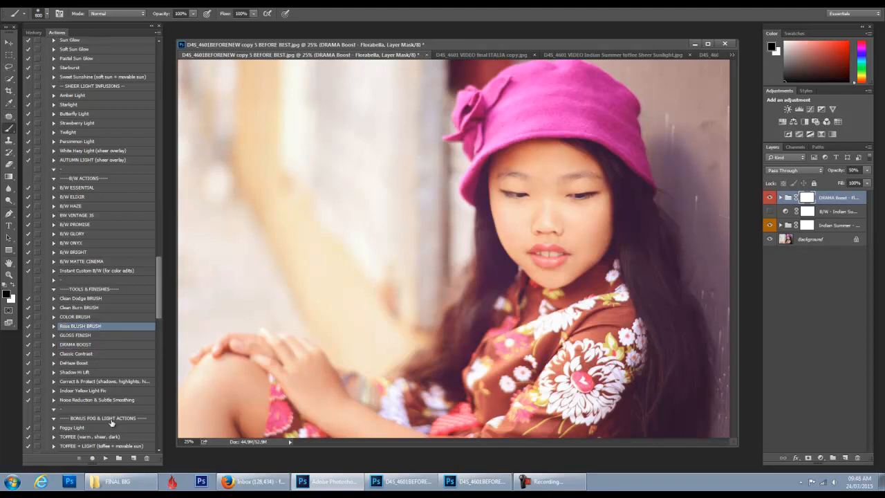
pyautogui.click(105, 458)
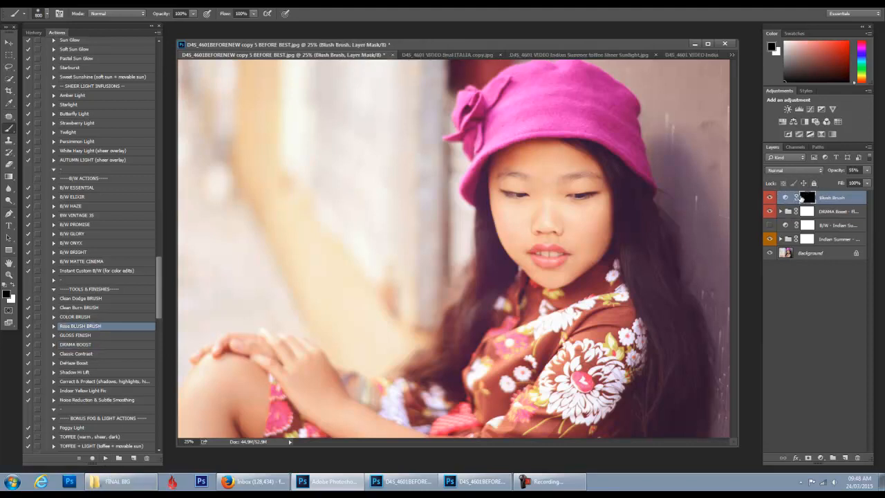
pyautogui.press('[')
pyautogui.press('[')
pyautogui.press('[')
pyautogui.press('[')
pyautogui.press('x')
pyautogui.moveTo(592, 227)
pyautogui.mouseDown()
pyautogui.moveTo(583, 224)
pyautogui.moveTo(588, 229)
pyautogui.mouseUp()
pyautogui.moveTo(513, 223); pyautogui.dragTo(516, 223)
# - Lower the Blush Brush layer's opacity and set the DRAMA Boost group's opacity to 38%
pyautogui.click(853, 170)
pyautogui.moveTo(709, 173); pyautogui.dragTo(638, 174)
pyautogui.click(830, 215)
pyautogui.click(837, 171)
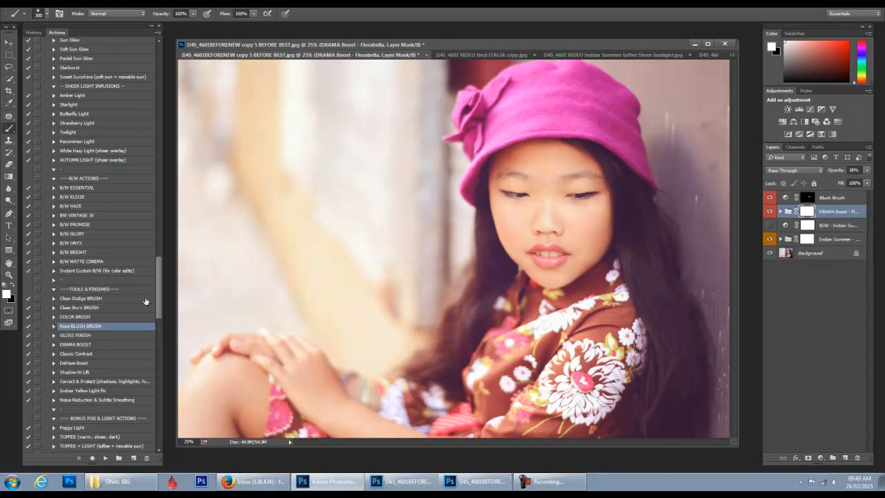
# - Run the TOFFEE (warm, sheer, dark) action and set its group's opacity to 63%
pyautogui.moveTo(164, 269)
pyautogui.mouseDown()
pyautogui.moveTo(163, 304)
pyautogui.moveTo(164, 281)
pyautogui.mouseUp()
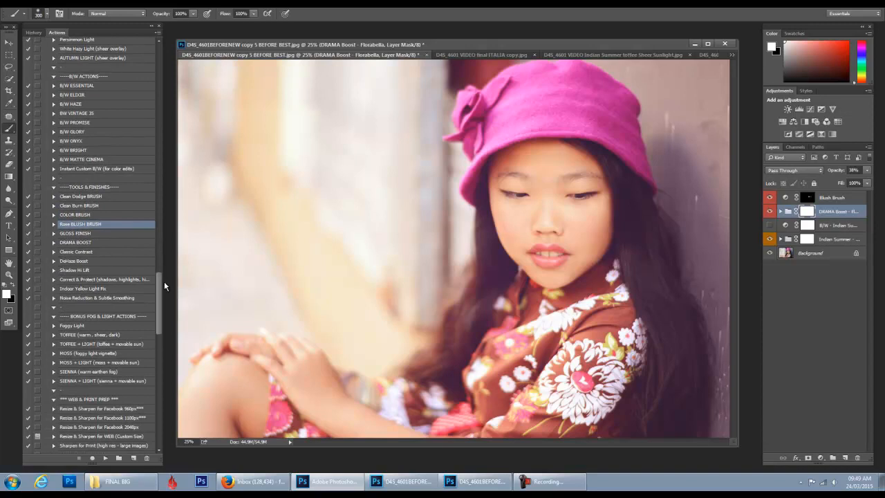
pyautogui.click(114, 336)
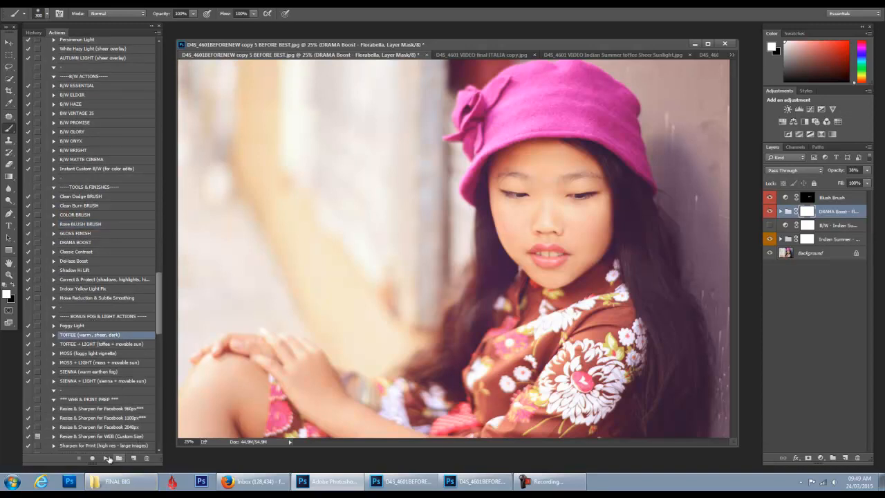
pyautogui.click(106, 459)
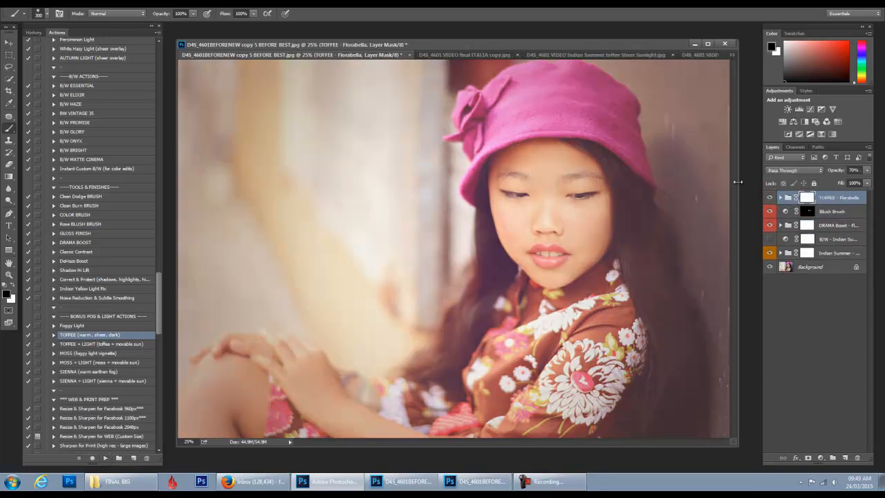
pyautogui.moveTo(837, 172); pyautogui.dragTo(695, 164)
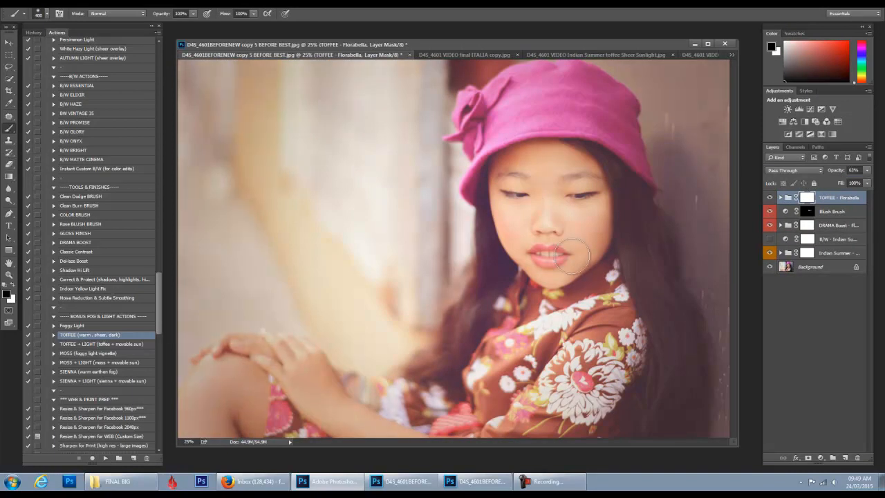
# - Mask the TOFFEE effect off the girl with a black 1100 px brush at 57% opacity and preview the group's effect
pyautogui.press(']')
pyautogui.press(']')
pyautogui.press(']')
pyautogui.press(']')
pyautogui.press(']')
pyautogui.press(']')
pyautogui.press(']')
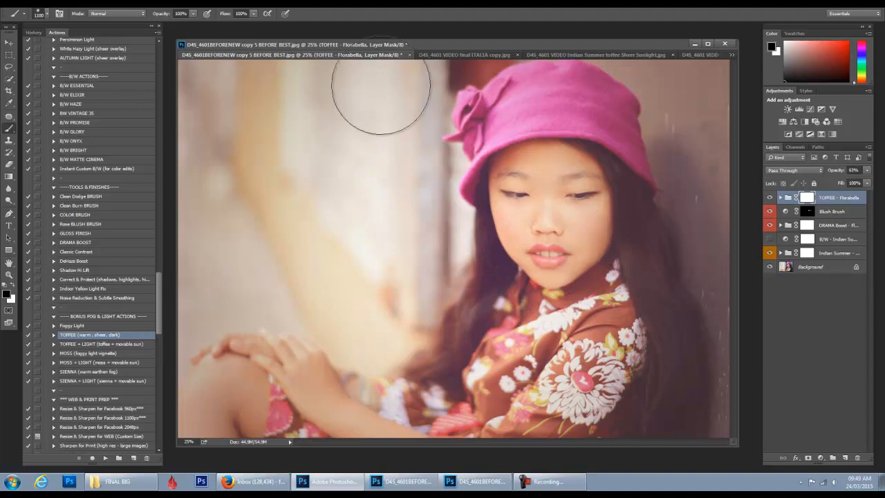
pyautogui.click(179, 13)
pyautogui.write('37')
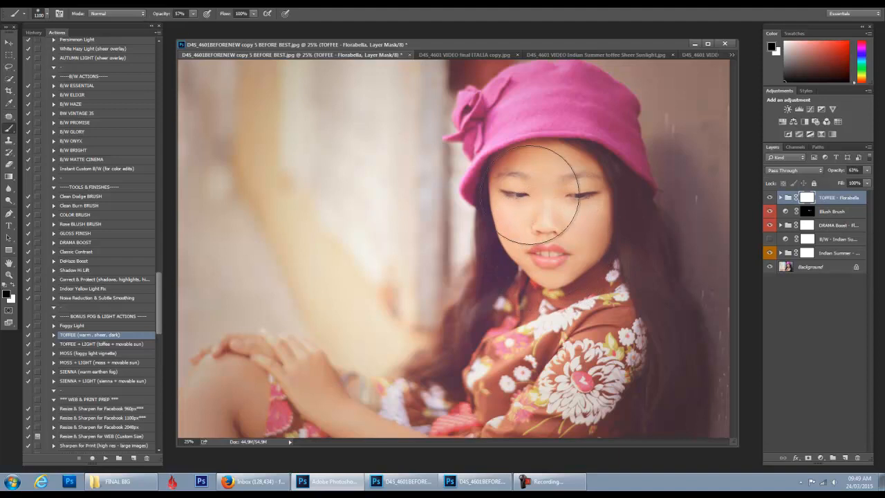
pyautogui.write('57')
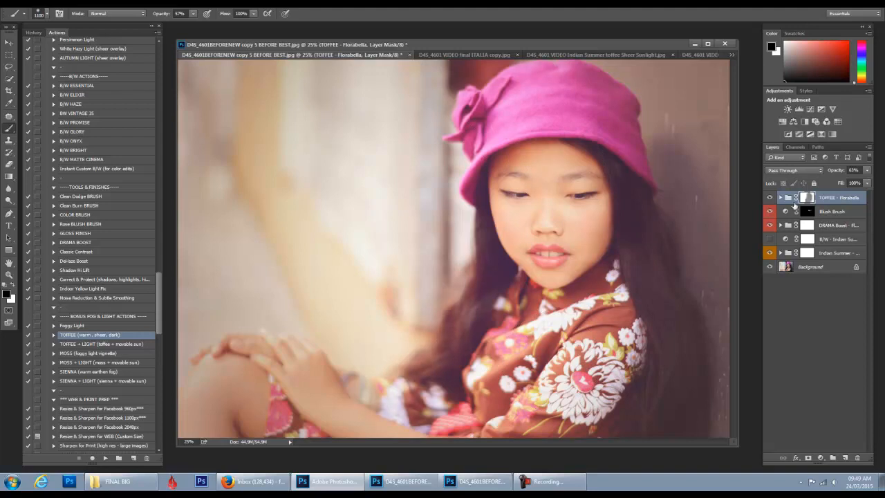
pyautogui.click(770, 198)
pyautogui.click(770, 198)
# - Run the Sheer Sunlight II action and move the light up and to the left, away from the face
pyautogui.scroll(8, 160, 285)
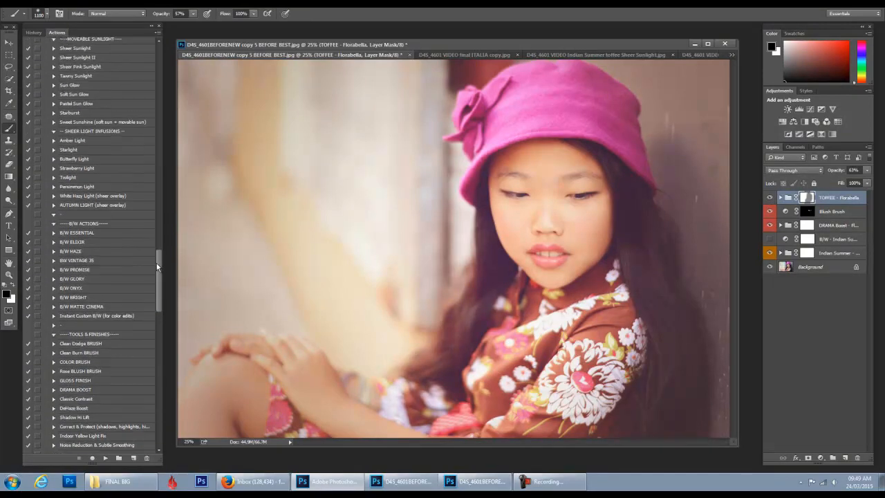
pyautogui.scroll(1, 154, 250)
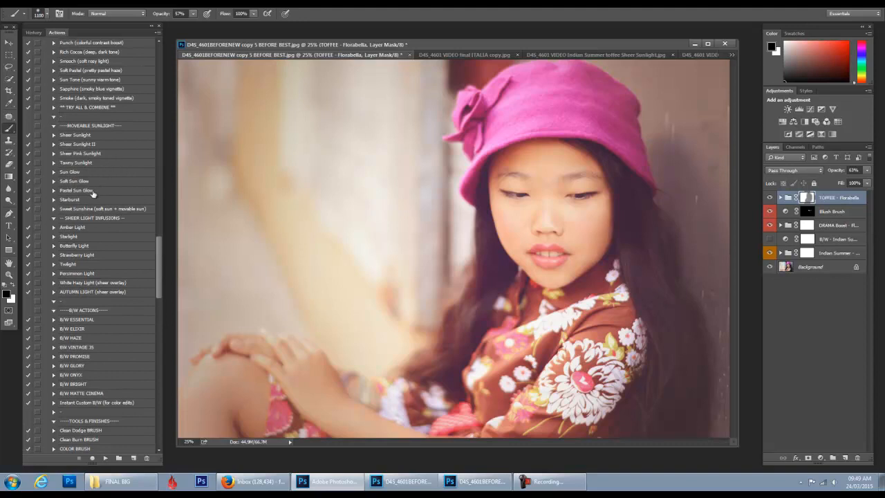
pyautogui.click(102, 146)
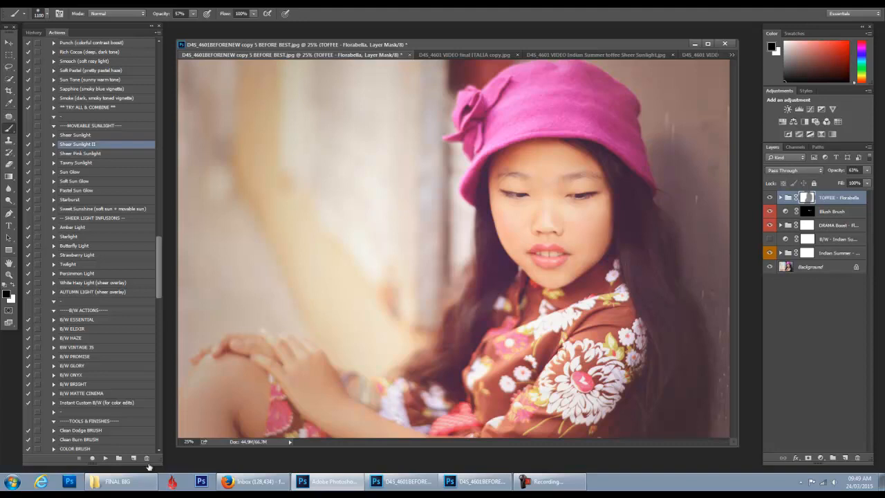
pyautogui.click(106, 458)
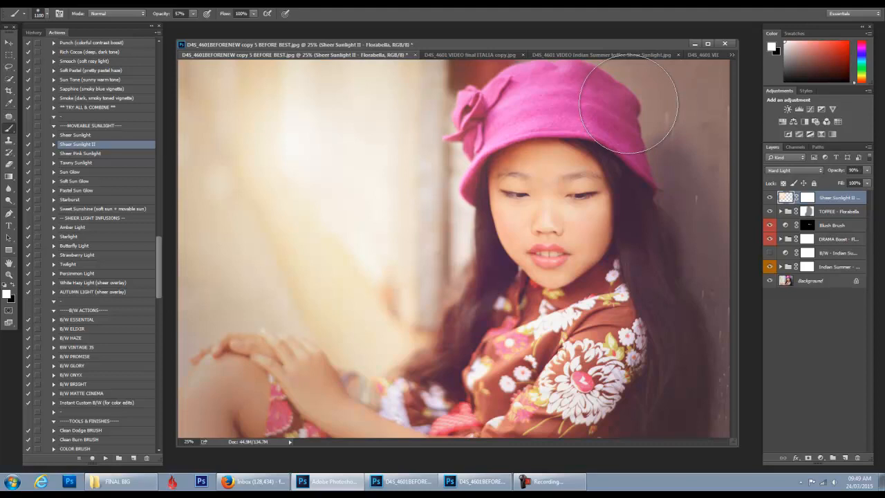
pyautogui.press('v')
pyautogui.moveTo(509, 154)
pyautogui.mouseDown()
pyautogui.moveTo(570, 159)
pyautogui.moveTo(634, 141)
pyautogui.moveTo(408, 131)
pyautogui.moveTo(443, 151)
pyautogui.moveTo(427, 121)
pyautogui.moveTo(367, 105)
pyautogui.moveTo(419, 99)
pyautogui.moveTo(436, 112)
pyautogui.mouseUp()
# - Compare the portrait with and without the Sheer Sunlight II layer, and the full edit against the original background
pyautogui.click(770, 198)
pyautogui.click(770, 198)
pyautogui.keyDown('alt'); pyautogui.click(769, 282); pyautogui.keyUp('alt')
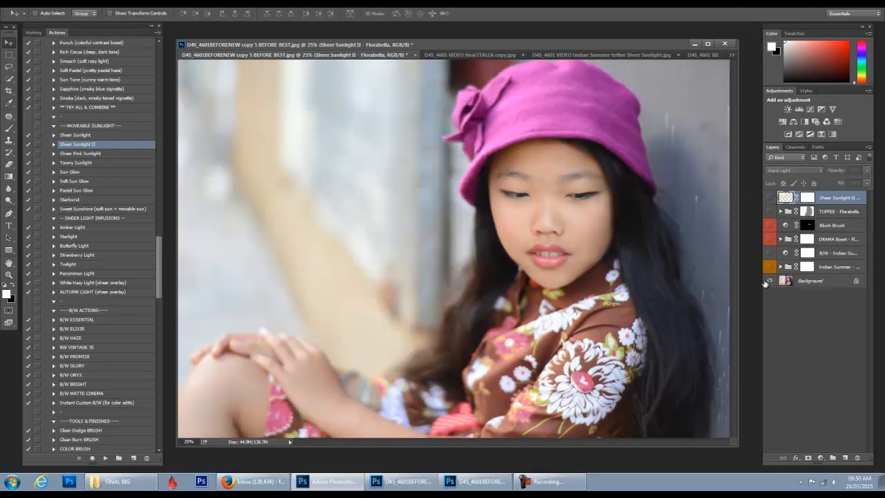
pyautogui.keyDown('alt'); pyautogui.click(769, 283); pyautogui.keyUp('alt')
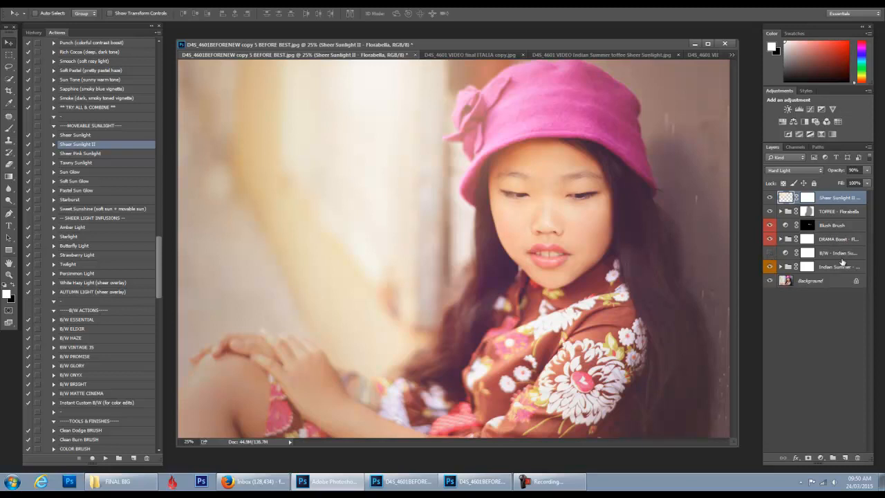
# - Preview the B/W - Indian Summer layer, move it to the top of the layer stack and hide it
pyautogui.click(770, 253)
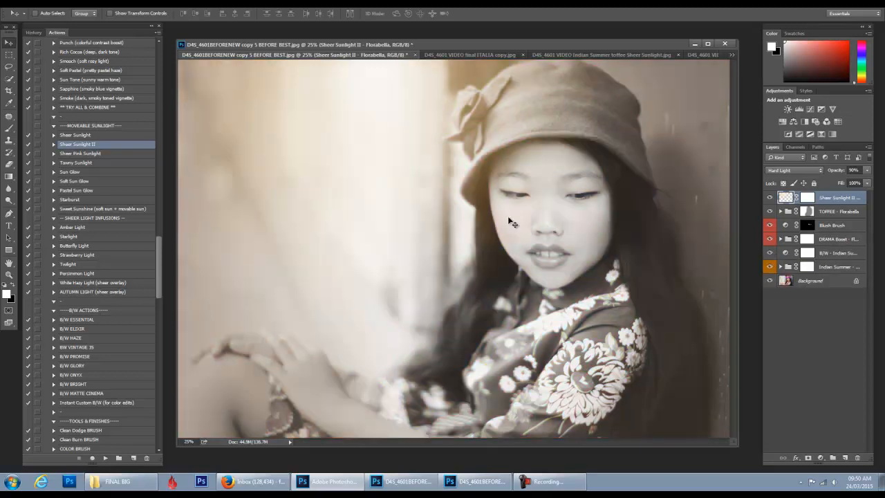
pyautogui.click(831, 253)
pyautogui.moveTo(831, 254); pyautogui.dragTo(835, 197)
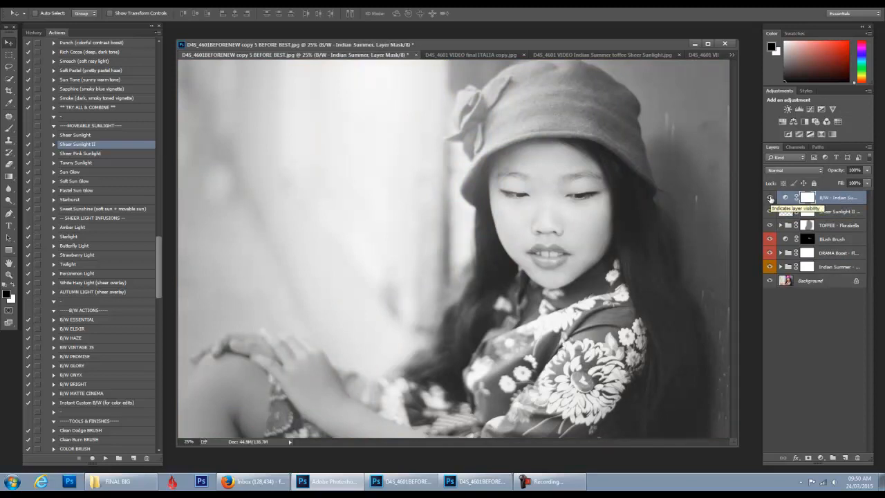
pyautogui.click(771, 198)
# - Run the Instant Custom B/W (for color edits) action and expand its layer group
pyautogui.moveTo(159, 270); pyautogui.dragTo(159, 294)
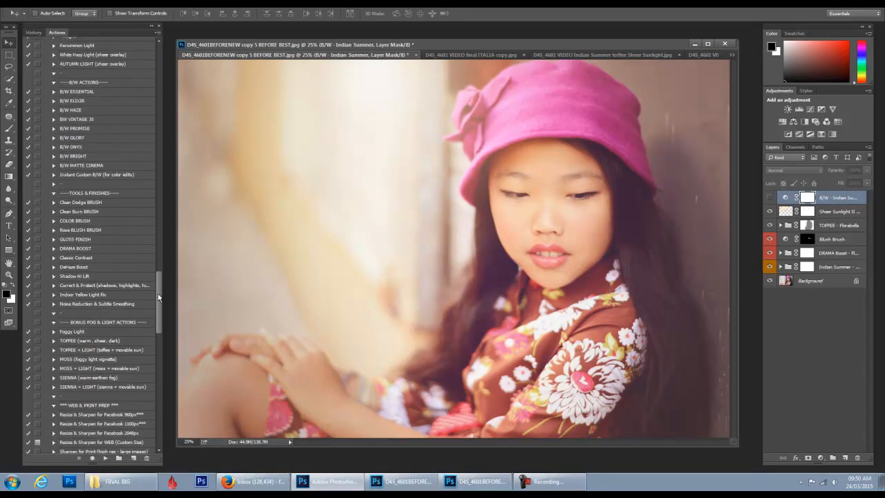
pyautogui.click(70, 177)
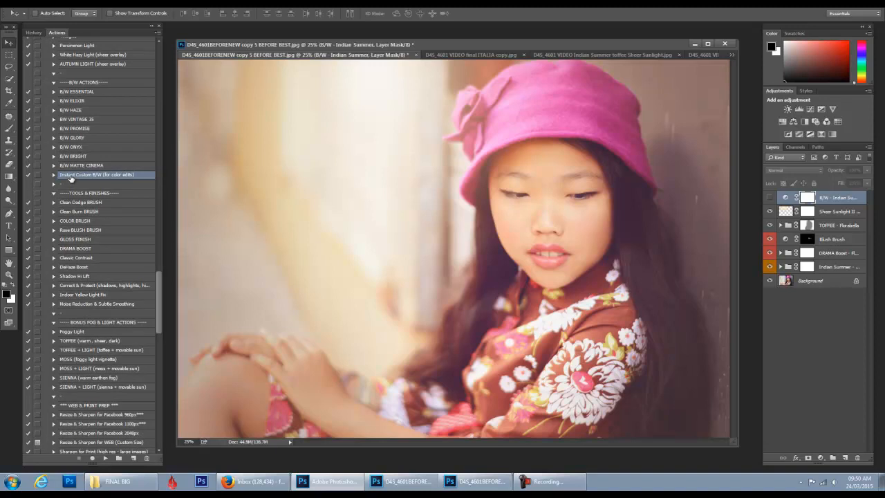
pyautogui.click(105, 458)
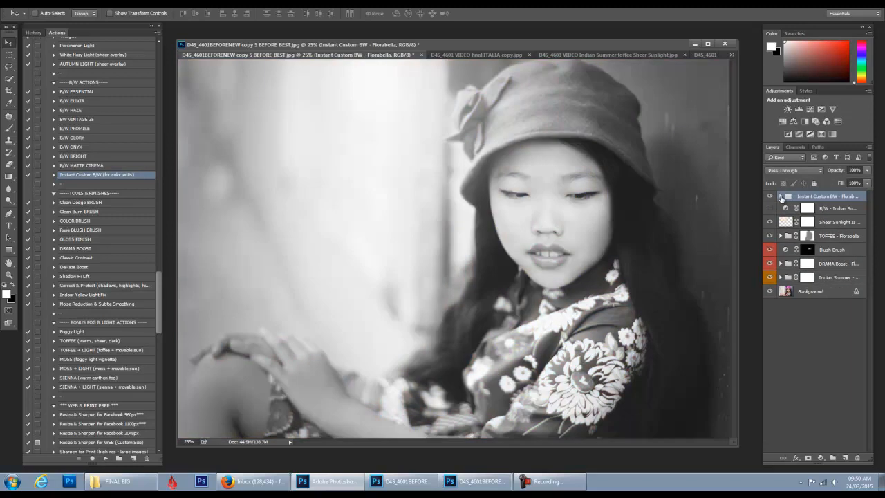
pyautogui.click(780, 198)
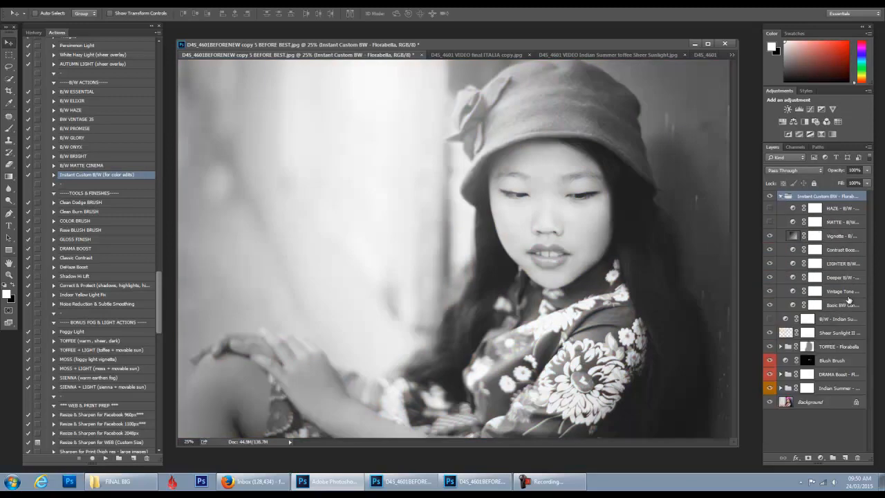
# - Adjust the opacity of the Vintage Tone layer in the Instant Custom BW group
pyautogui.click(845, 292)
pyautogui.click(854, 169)
pyautogui.moveTo(883, 169); pyautogui.dragTo(786, 179)
# - Select the Deeper B/W layer and preview the Vignette, MATTE and HAZE layers of the black-and-white group
pyautogui.click(839, 280)
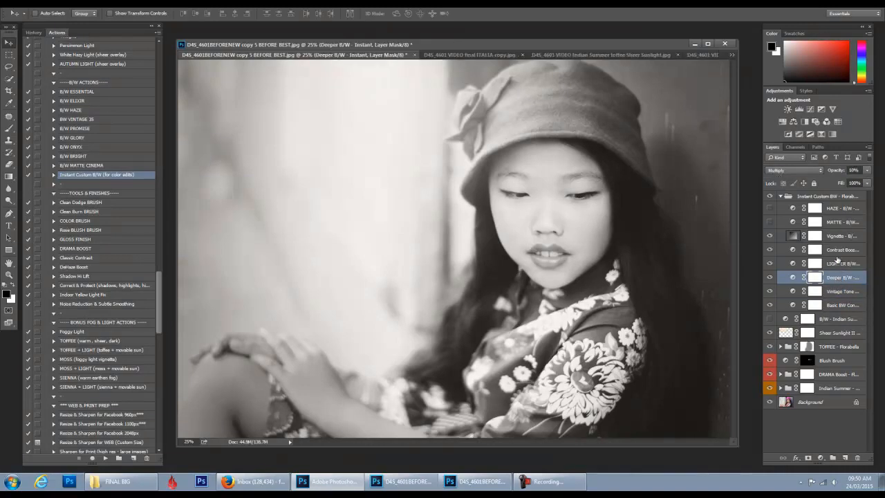
pyautogui.click(770, 234)
pyautogui.click(771, 234)
pyautogui.click(770, 222)
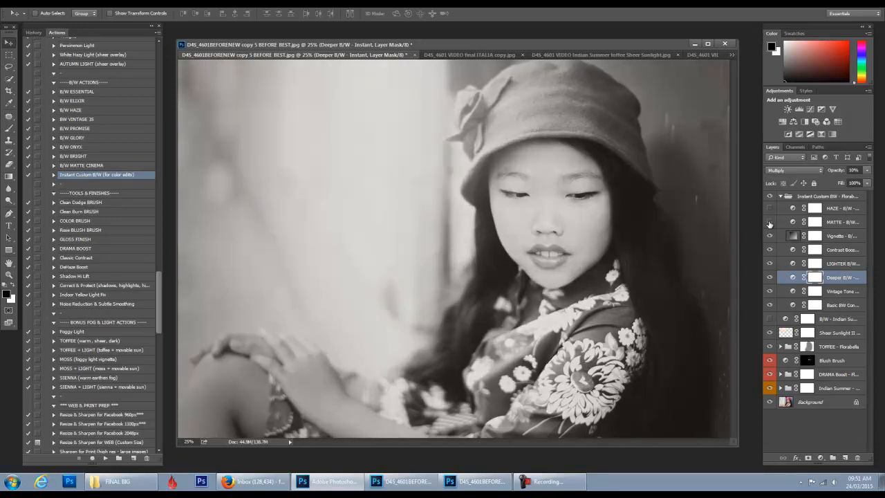
pyautogui.click(770, 222)
pyautogui.click(770, 208)
pyautogui.click(769, 208)
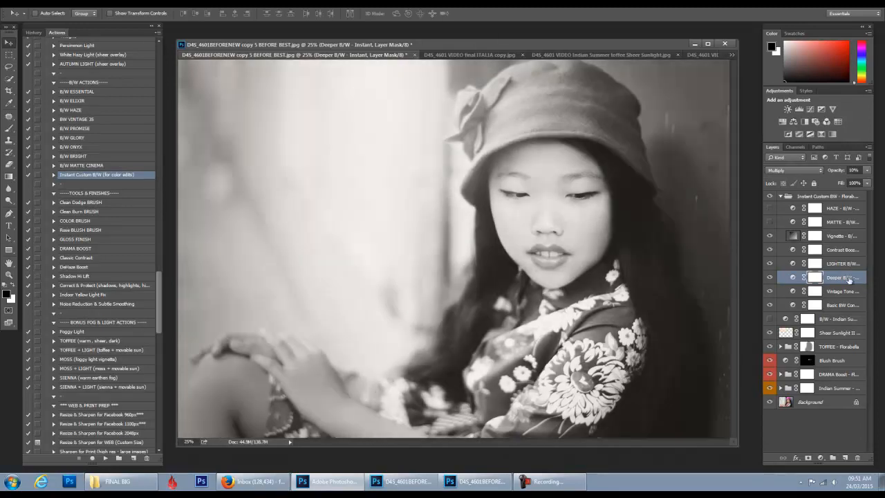
# - Set the Deeper B/W layer's opacity to 20% and the Vignette layer's opacity to 66%
pyautogui.click(849, 279)
pyautogui.moveTo(833, 171); pyautogui.dragTo(777, 177)
pyautogui.click(769, 237)
pyautogui.click(769, 237)
pyautogui.click(862, 239)
pyautogui.moveTo(836, 172); pyautogui.dragTo(852, 170)
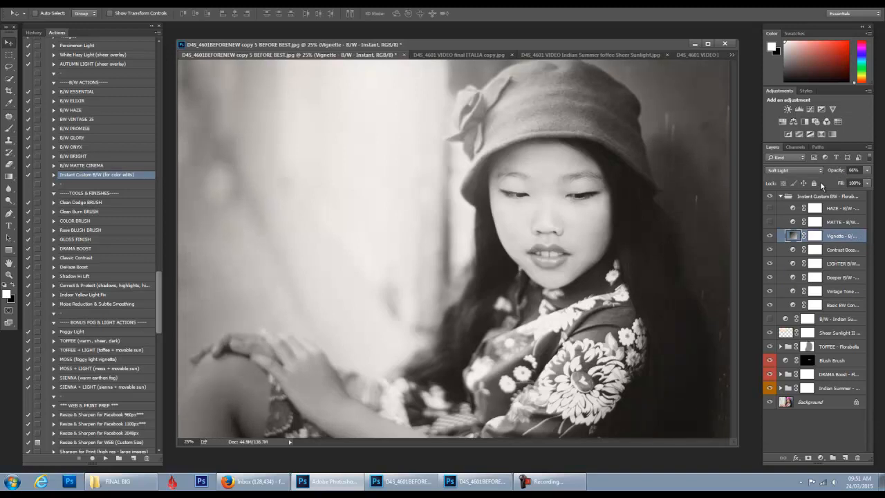
# - Briefly show the MATTE and HAZE layers one at a time, leaving both hidden
pyautogui.click(772, 223)
pyautogui.click(772, 222)
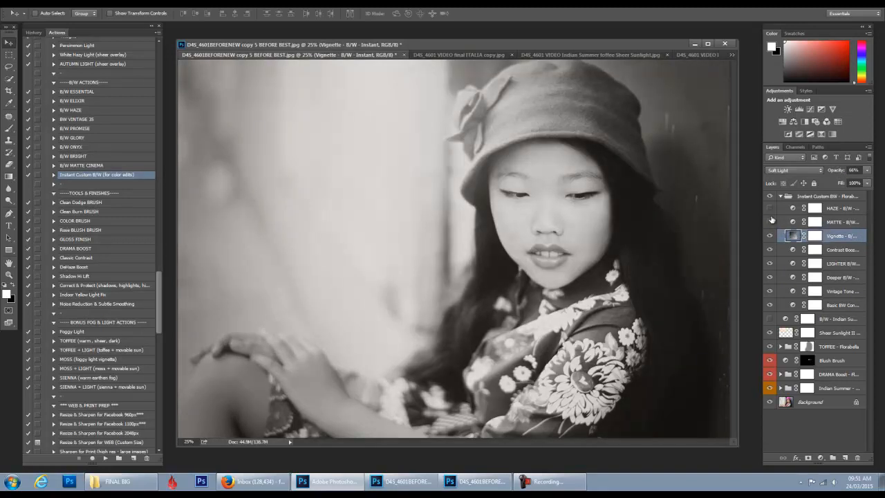
pyautogui.click(769, 208)
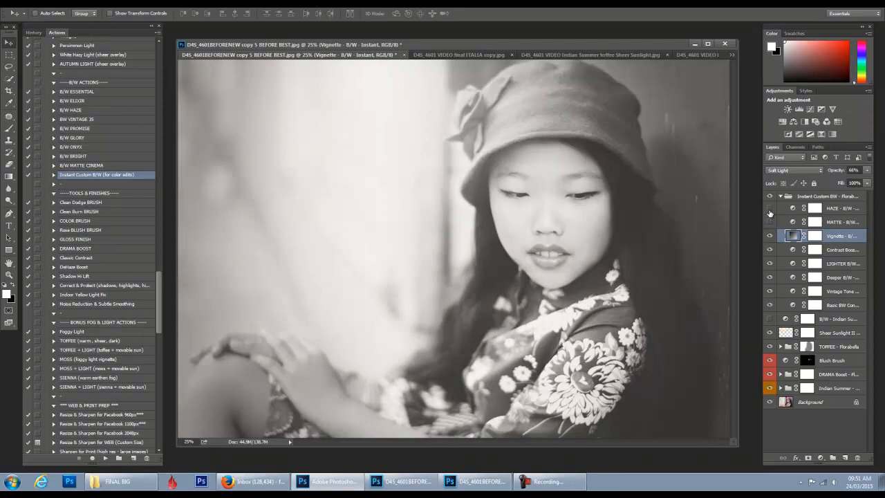
pyautogui.click(770, 209)
# - Paint black over the dark hair on the Deeper B/W layer mask with the Brush at 57% opacity
pyautogui.click(815, 278)
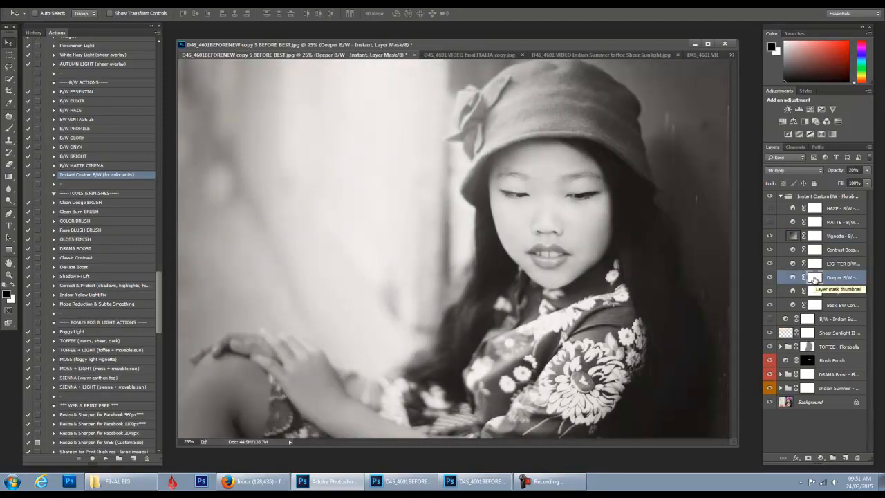
pyautogui.click(9, 130)
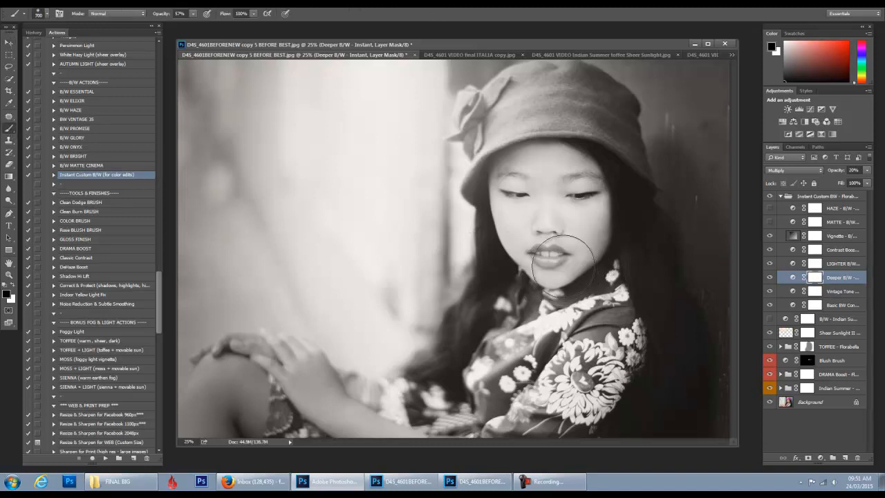
pyautogui.moveTo(487, 259)
pyautogui.mouseDown()
pyautogui.moveTo(460, 363)
pyautogui.moveTo(479, 220)
pyautogui.moveTo(457, 317)
pyautogui.mouseUp()
pyautogui.moveTo(671, 287)
pyautogui.mouseDown()
pyautogui.moveTo(630, 214)
pyautogui.moveTo(635, 195)
pyautogui.moveTo(639, 359)
pyautogui.mouseUp()
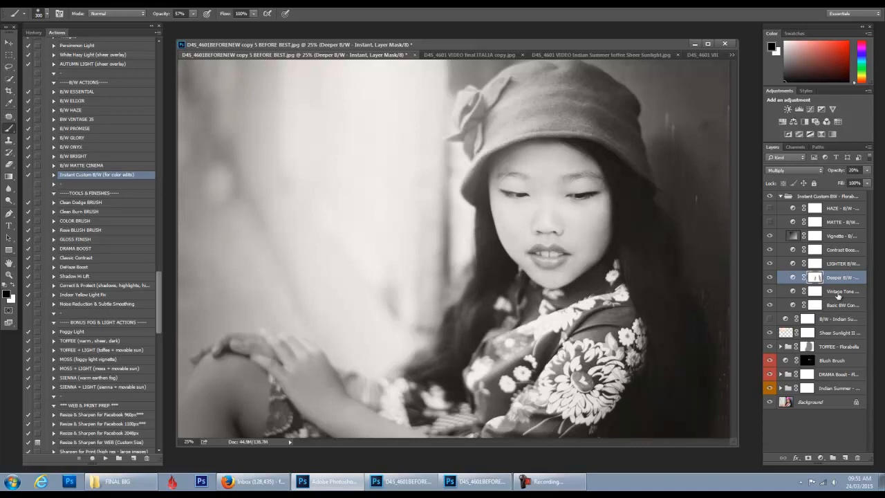
# - Raise the brush opacity to 100% and mask the dark hair out of the Vignette and Deeper B/W layers
pyautogui.click(816, 238)
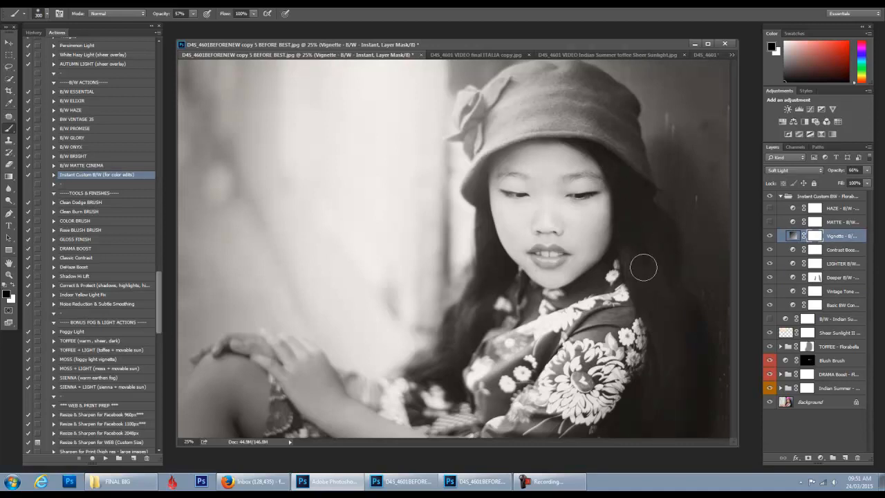
pyautogui.moveTo(155, 14); pyautogui.dragTo(269, 13)
pyautogui.click(820, 278)
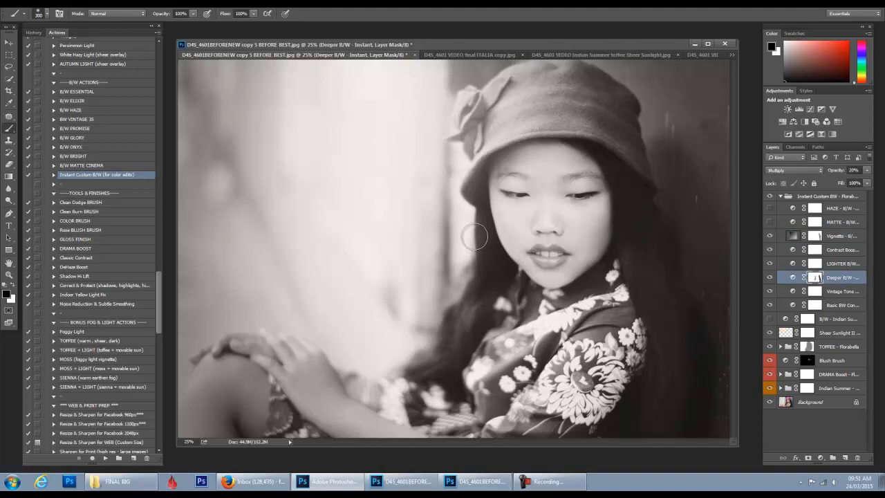
# - Hide the Instant Custom BW group and compare the color edit with the original background
pyautogui.click(770, 197)
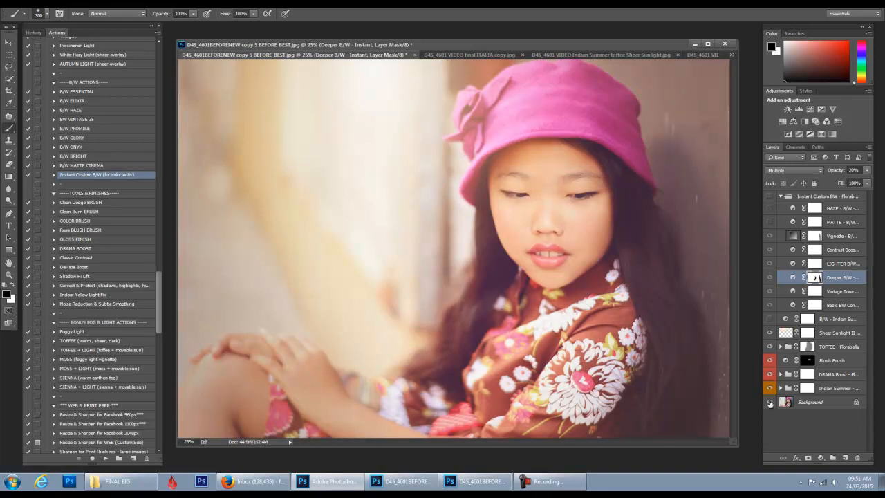
pyautogui.keyDown('alt'); pyautogui.click(769, 402); pyautogui.keyUp('alt')
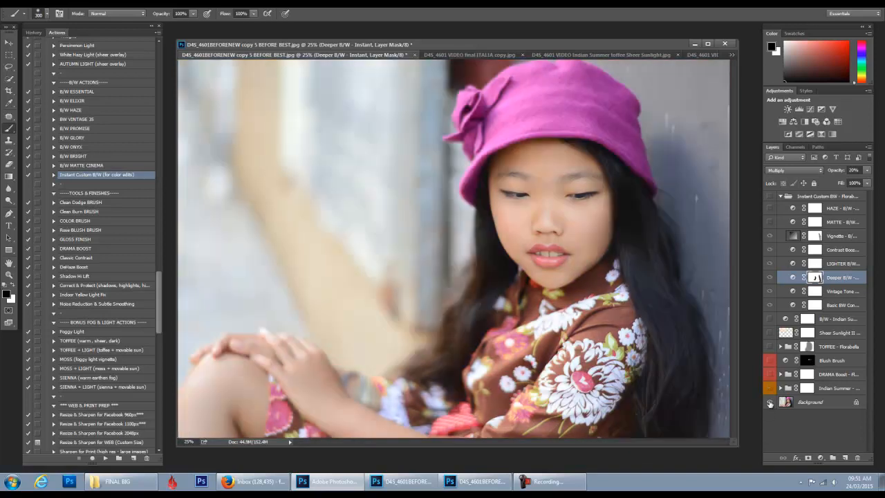
pyautogui.keyDown('alt'); pyautogui.click(770, 401); pyautogui.keyUp('alt')
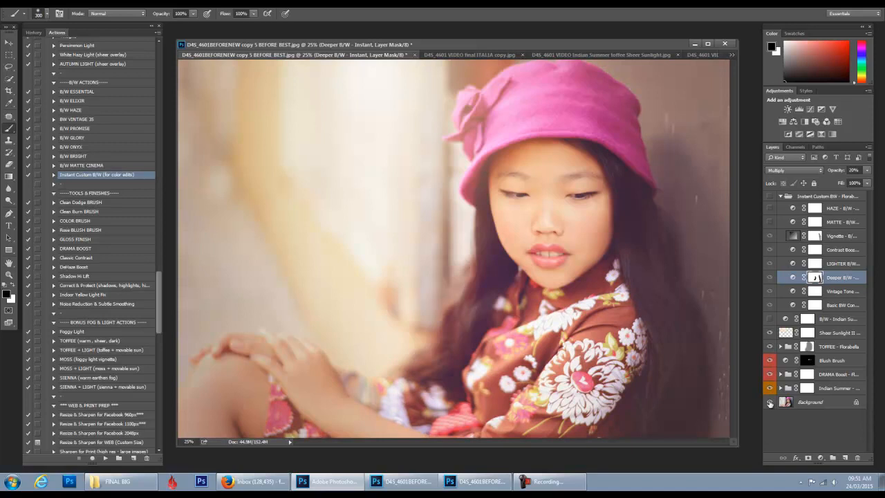